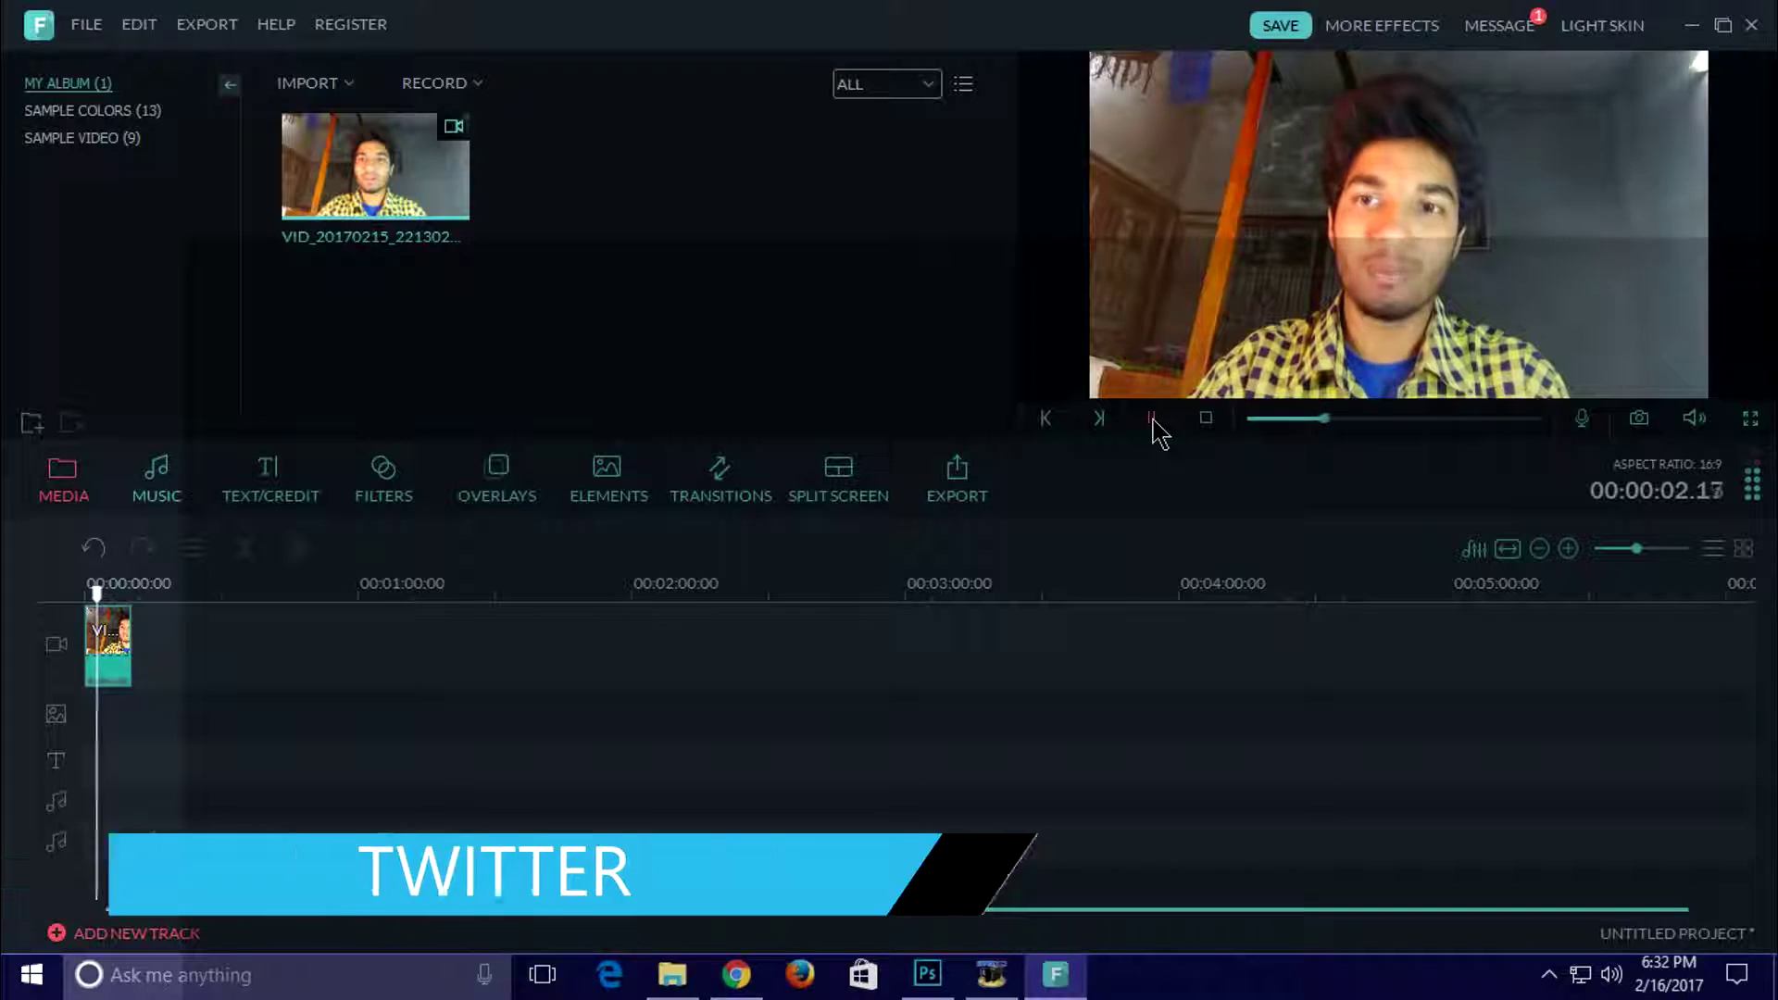
Pause the video preview and look through the available title and credit templates
left_click(1152, 422)
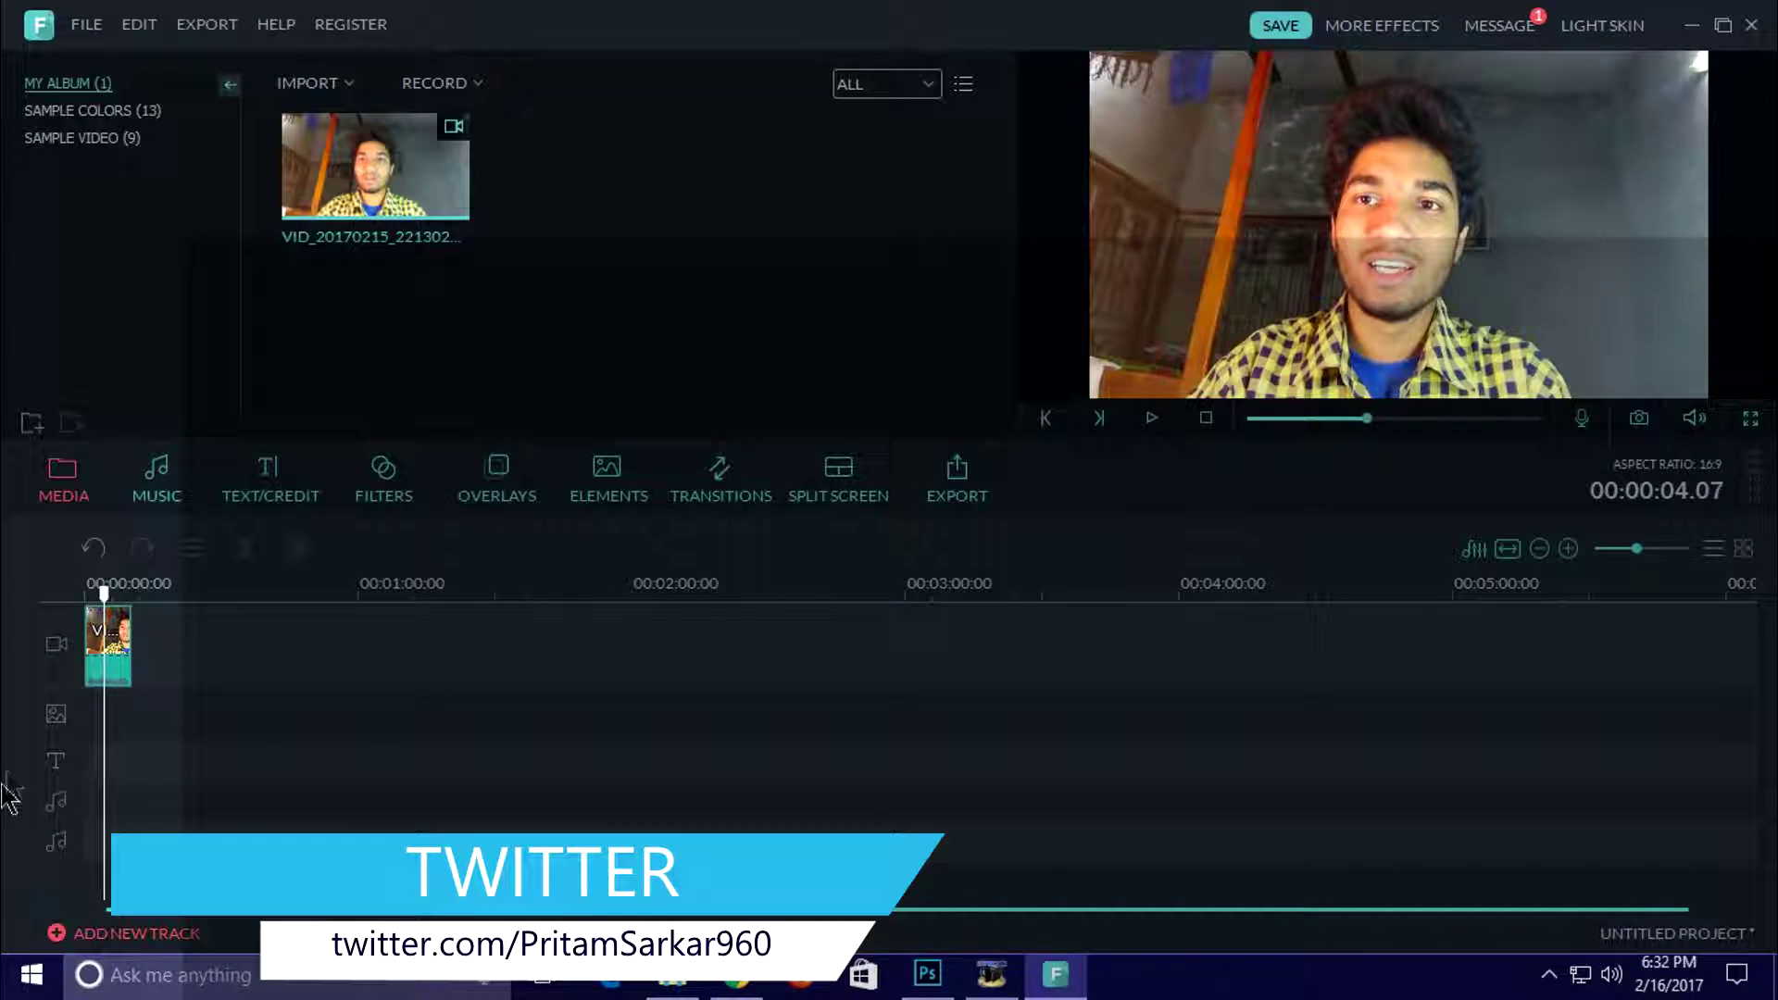
left_click_drag(106, 600, 95, 597)
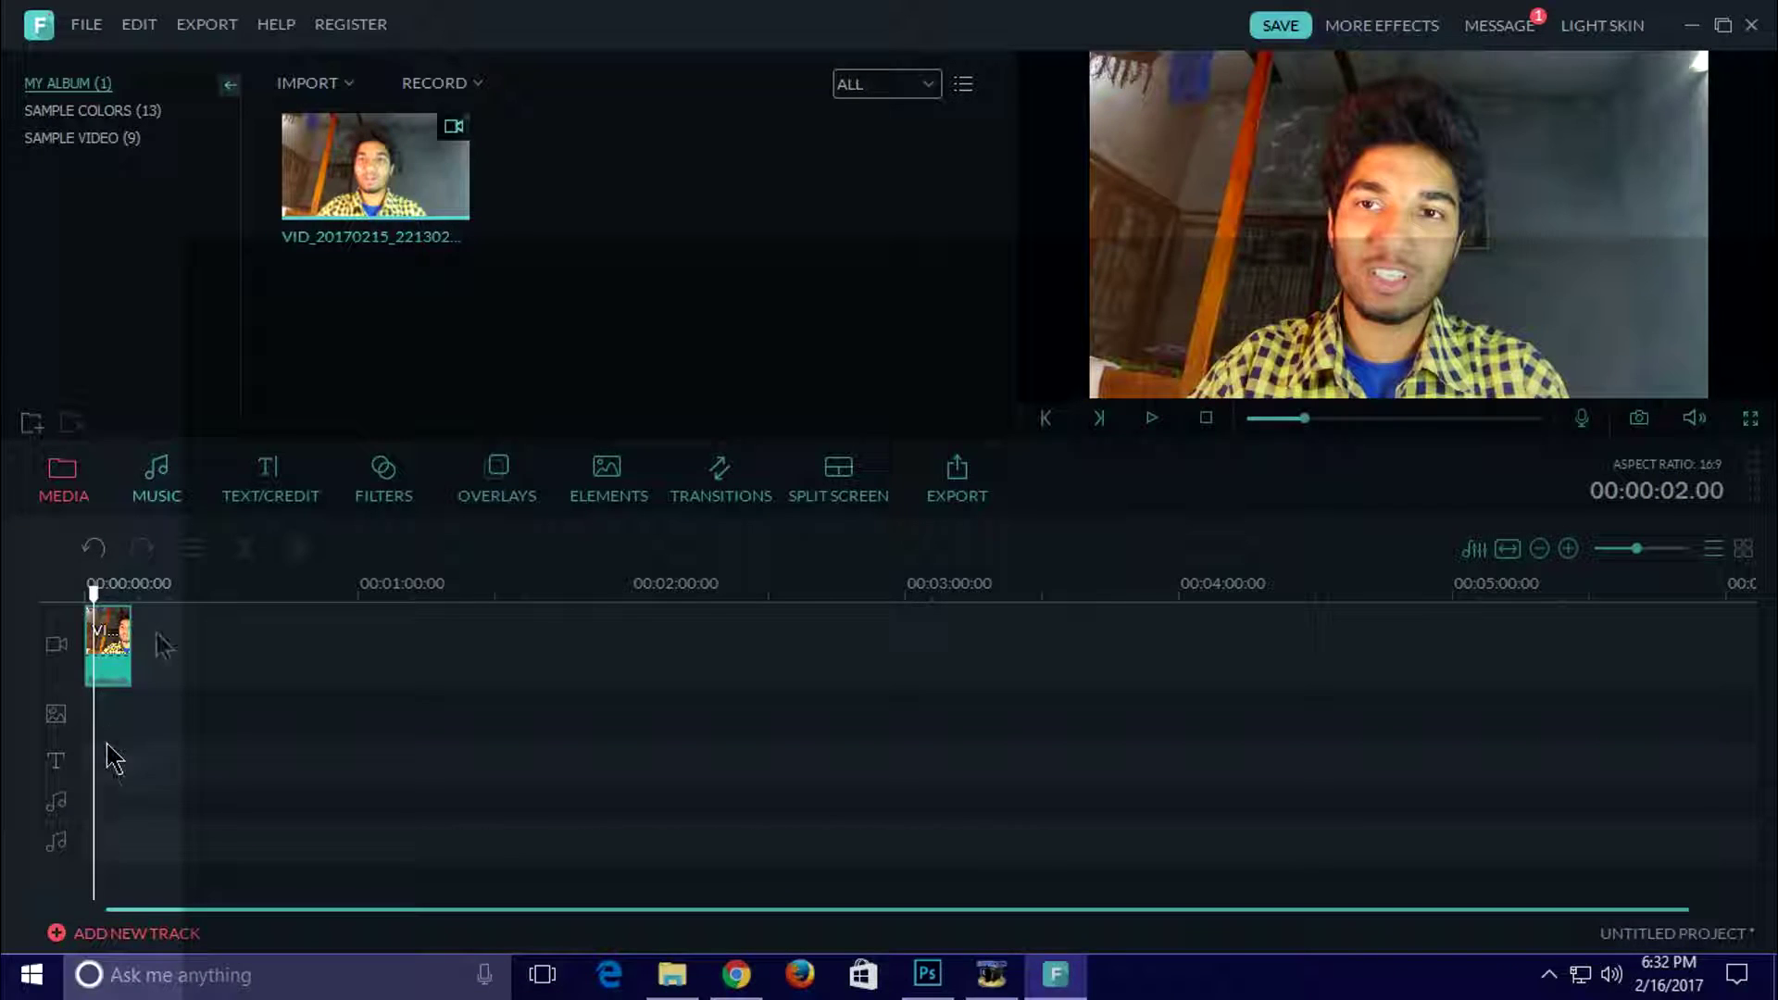
left_click(305, 490)
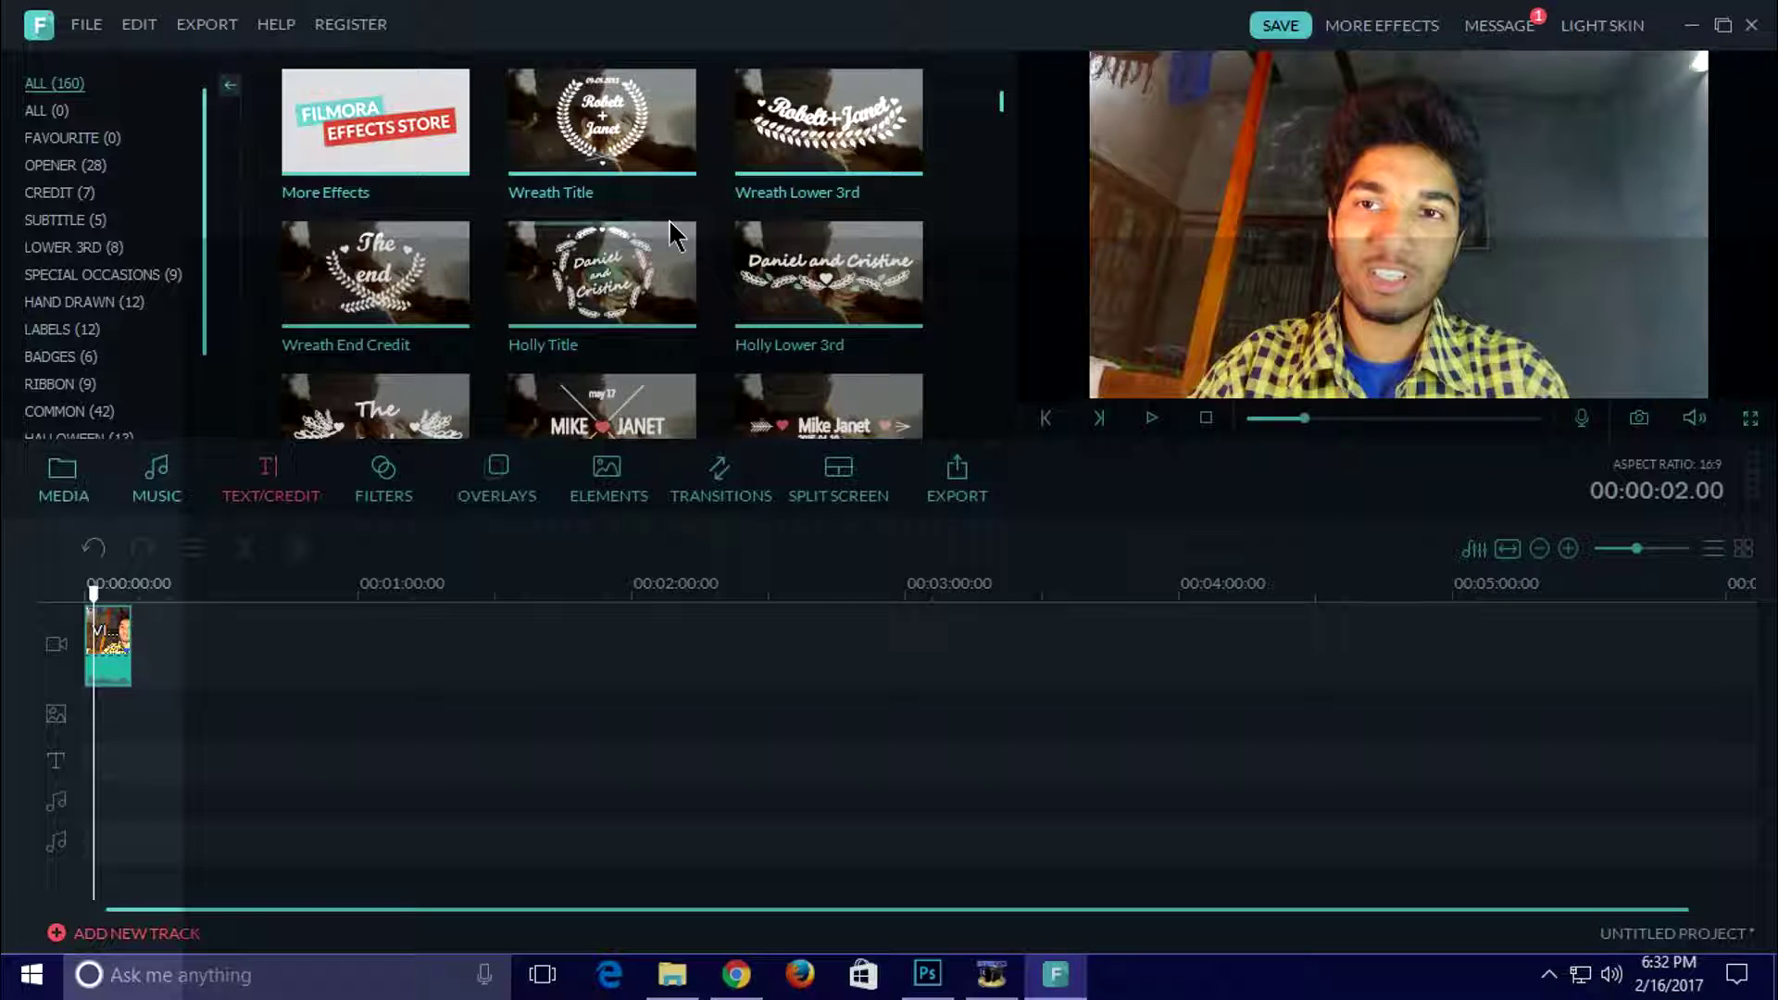
left_click_drag(1004, 111, 1000, 178)
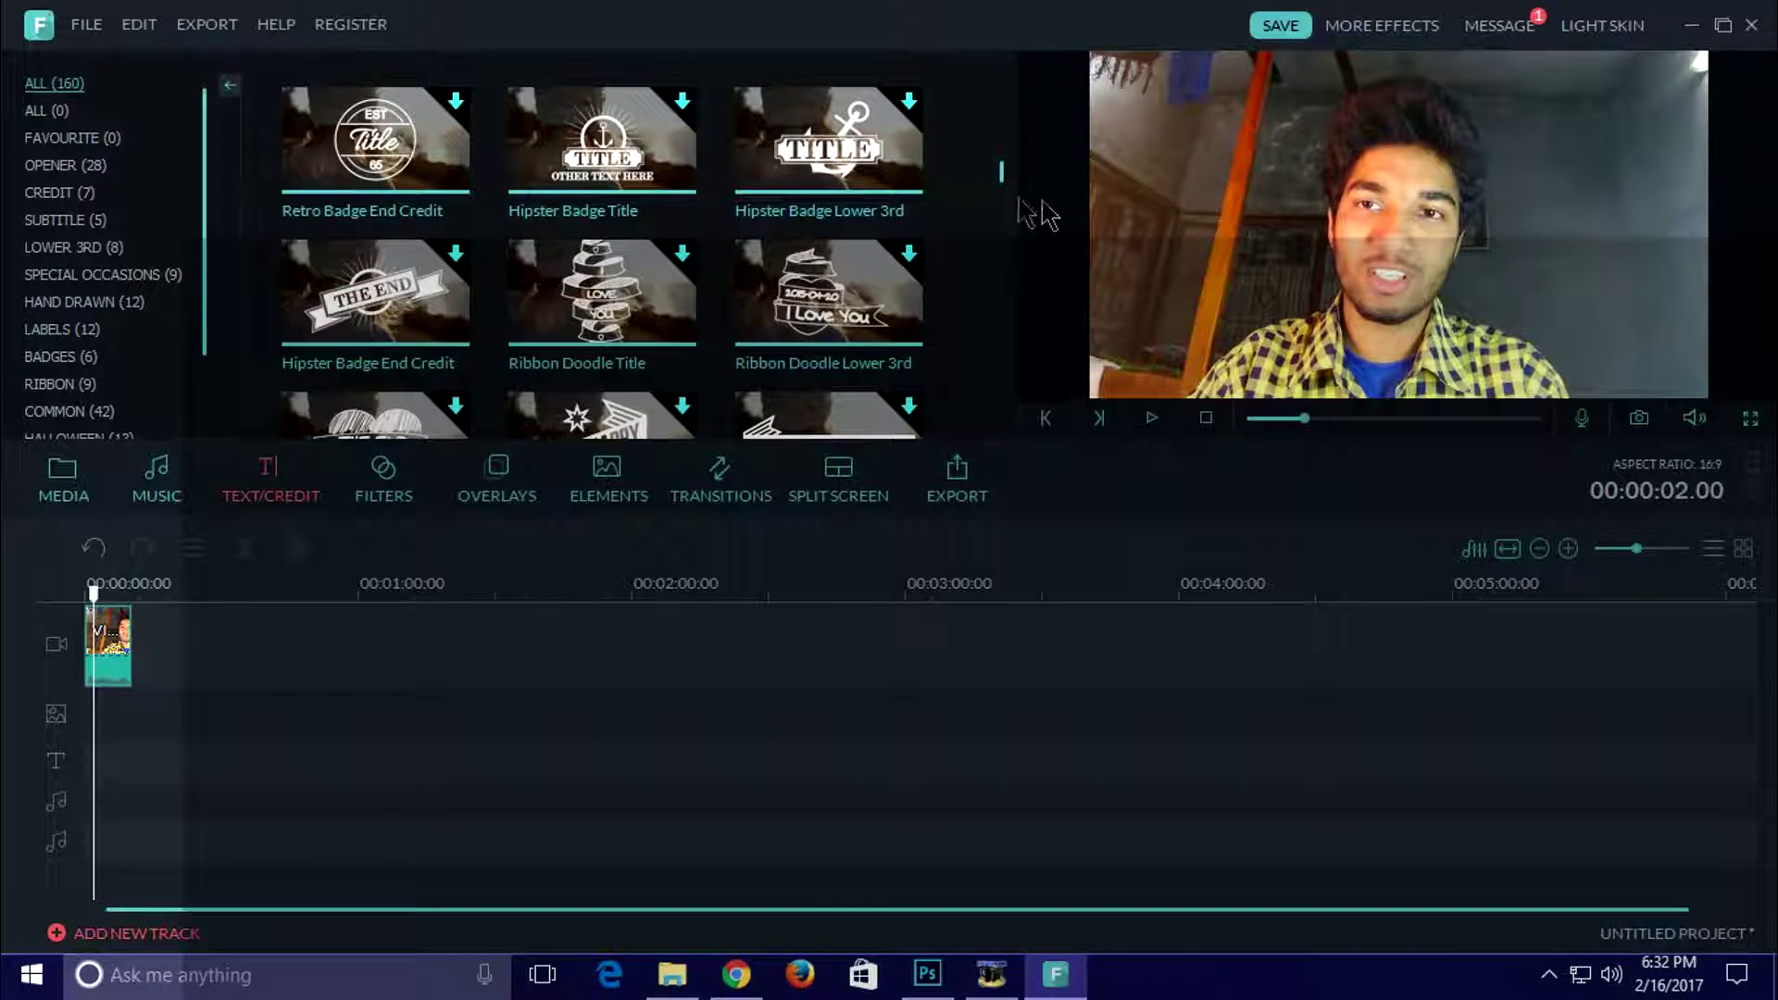
left_click_drag(1000, 186, 981, 408)
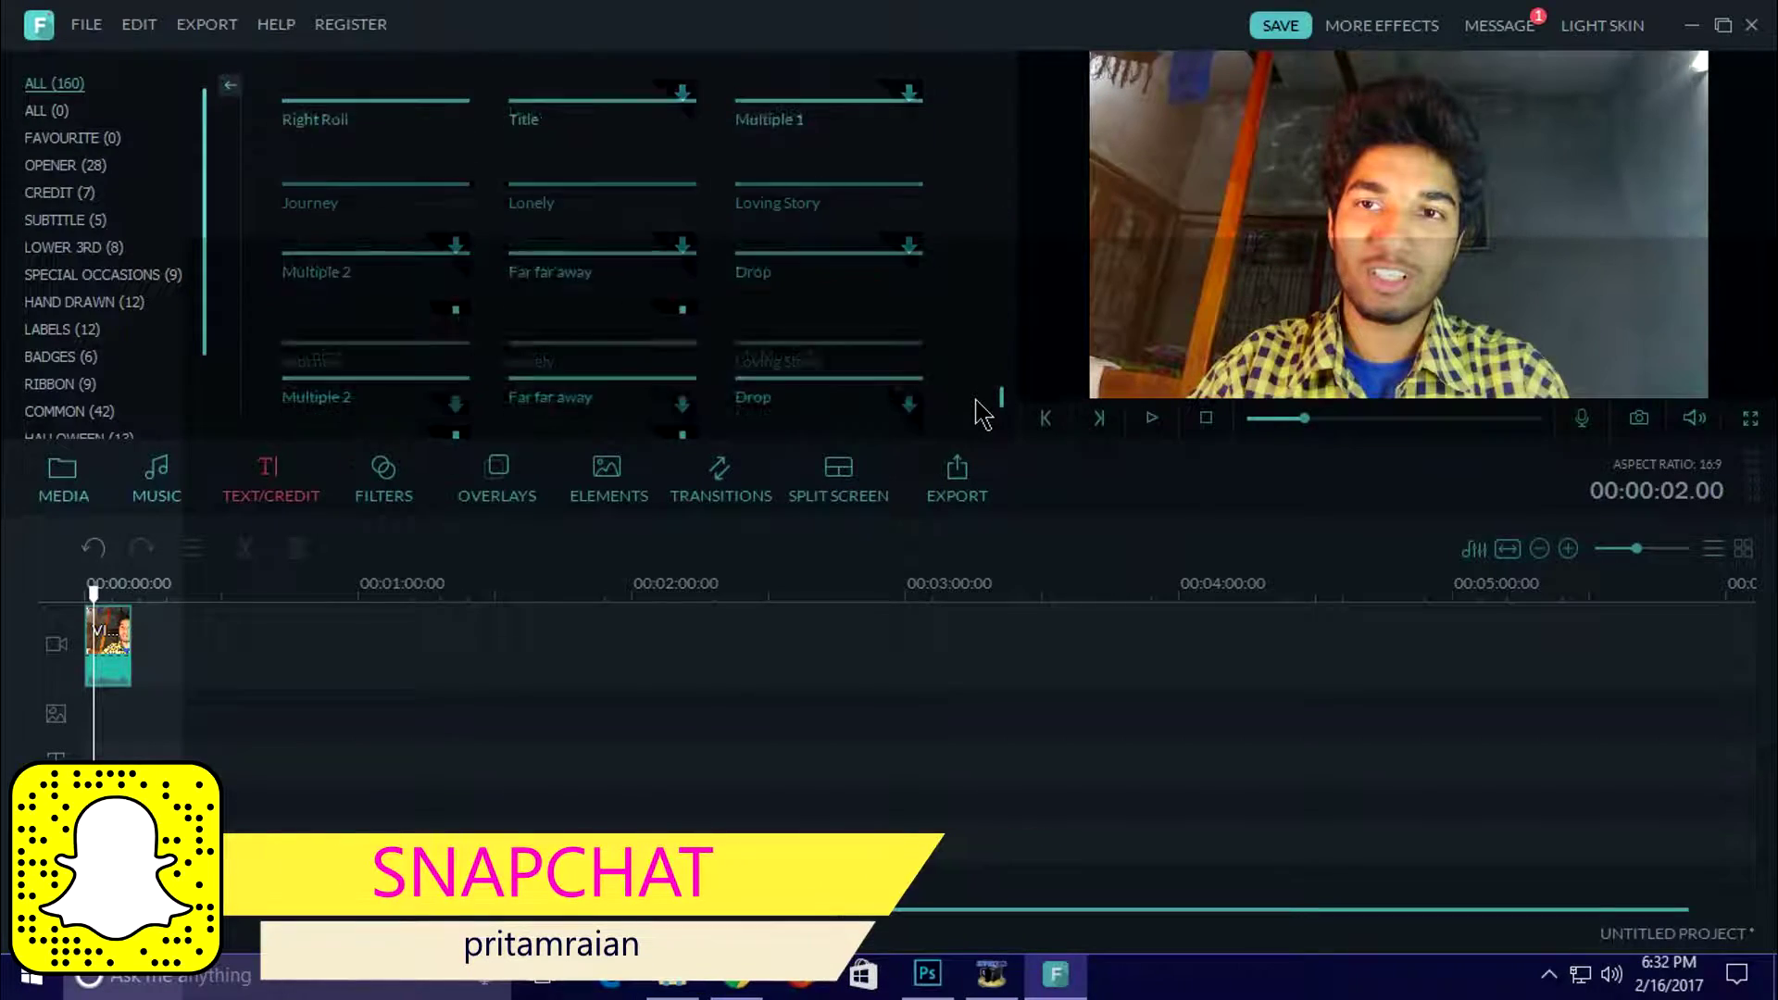
scroll(980, 413, "down", 3)
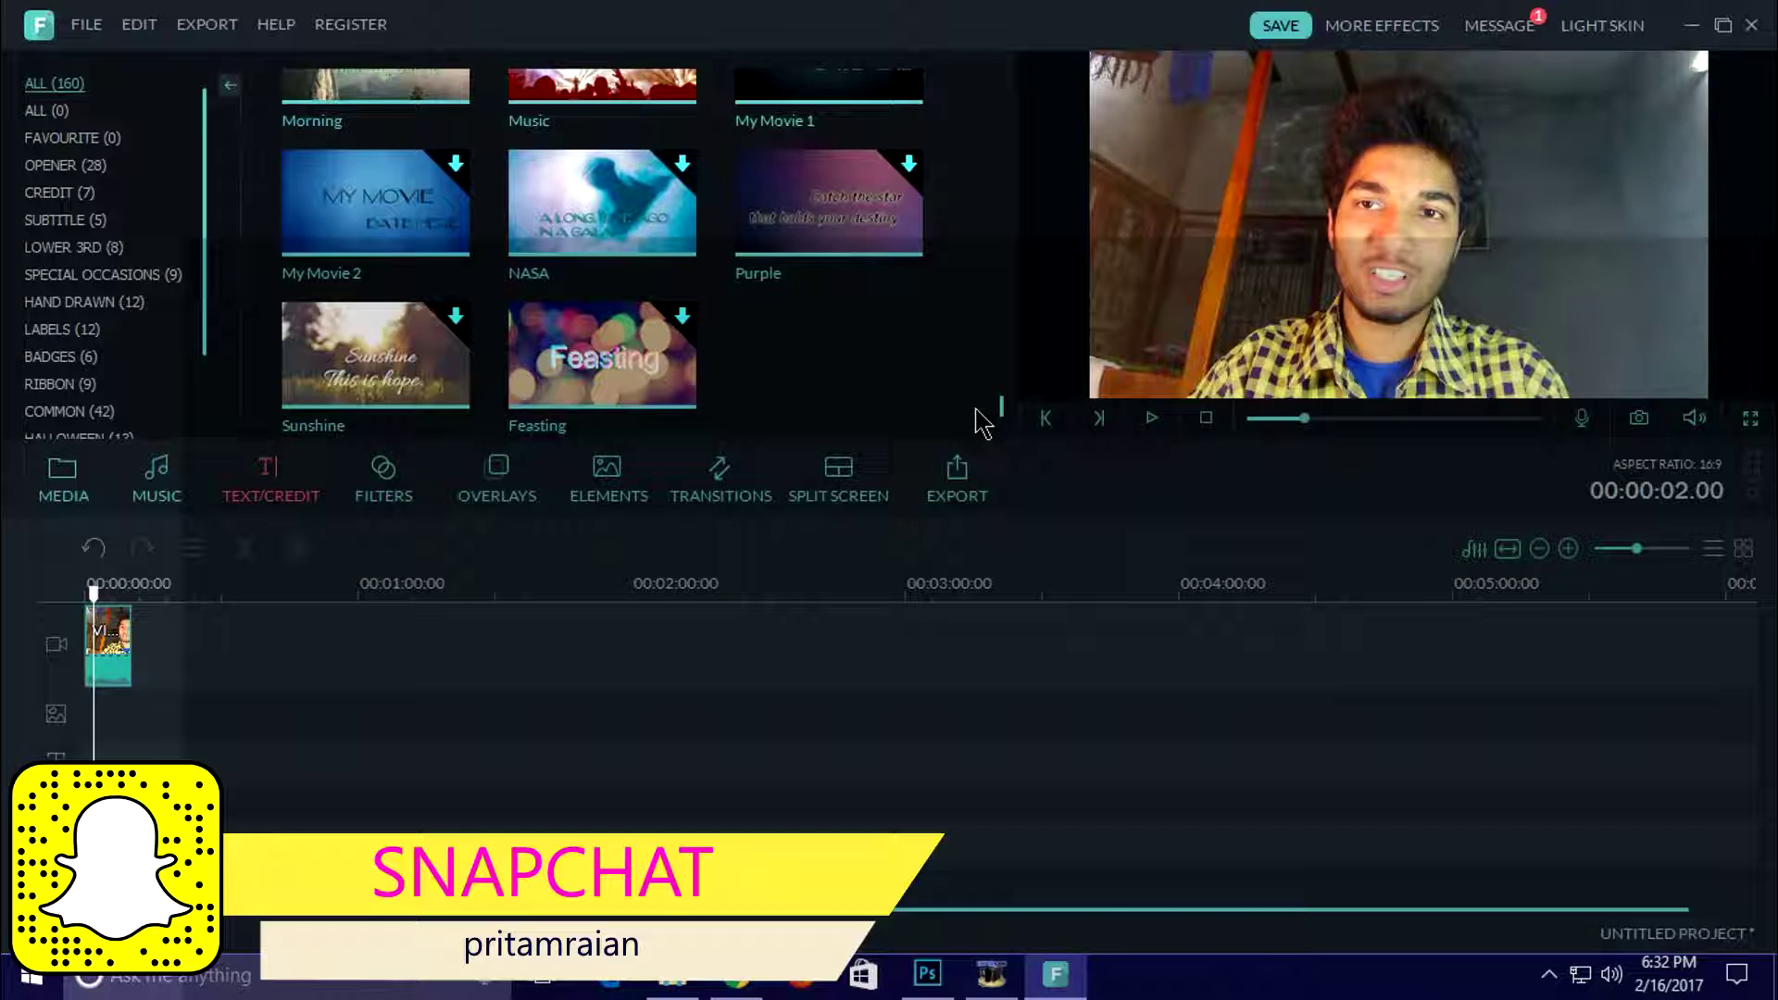
scroll(982, 421, "up", 3)
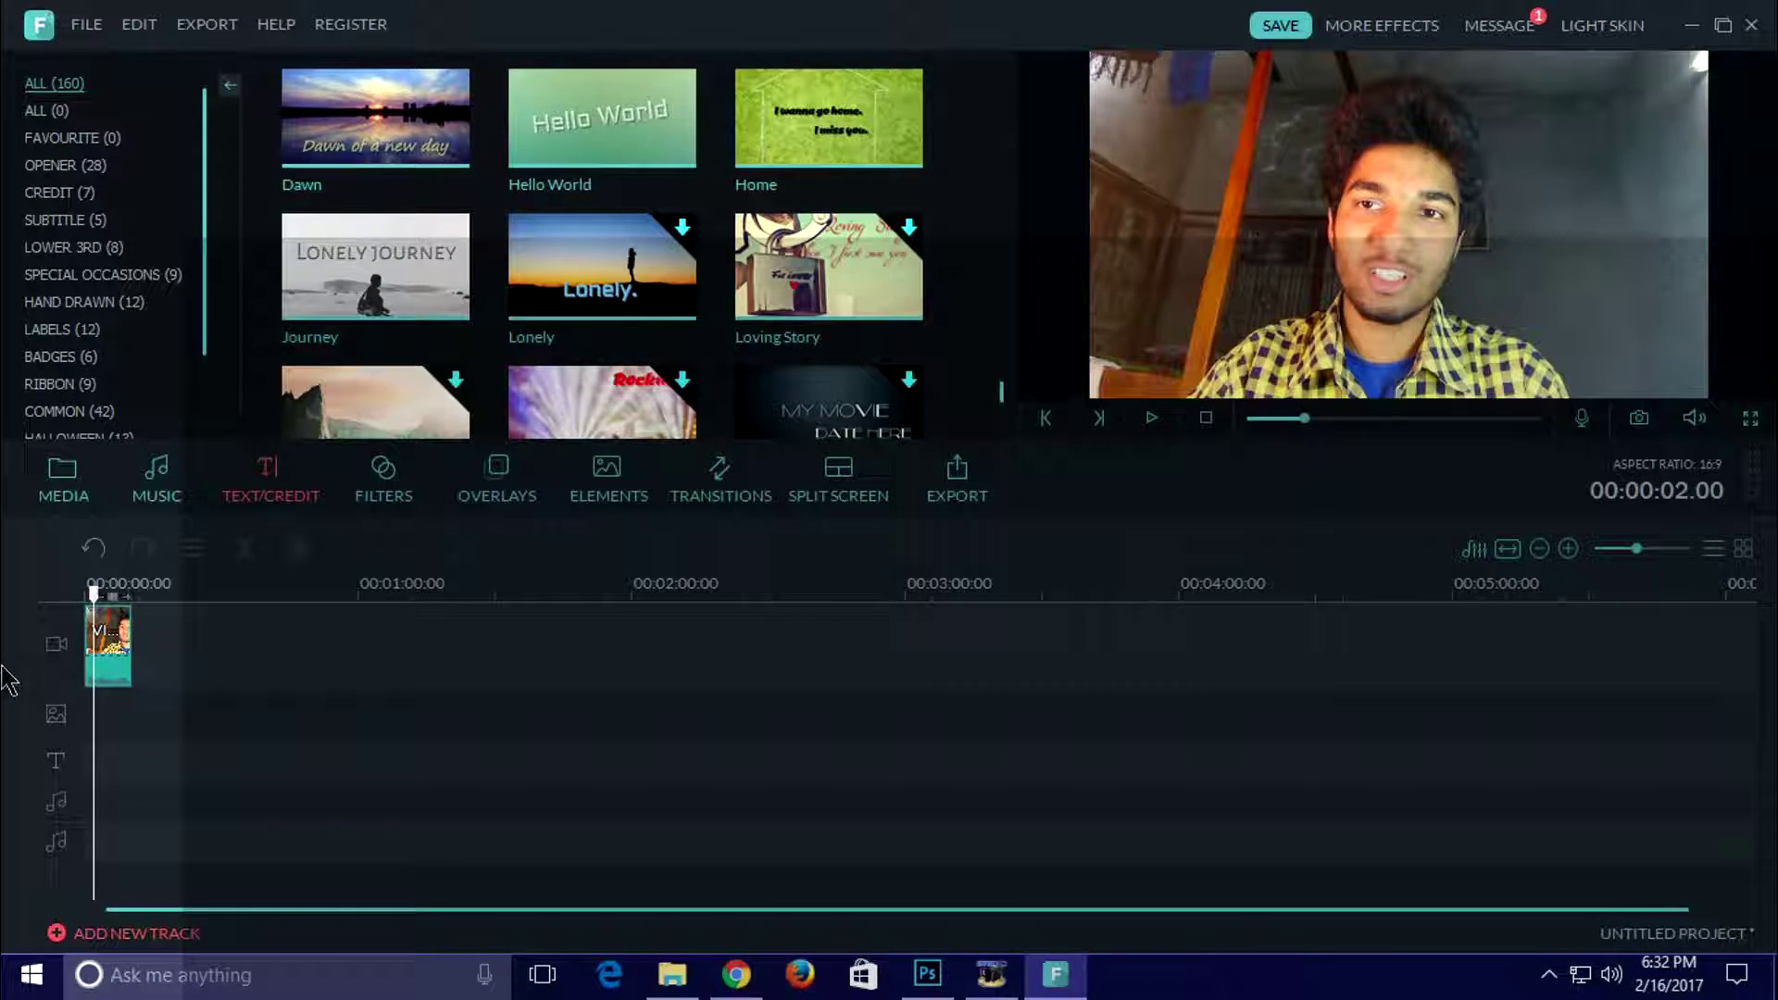
Add the My Movie 2 title at the end of the video clip, at 00:00:10.13
left_click_drag(94, 592, 133, 597)
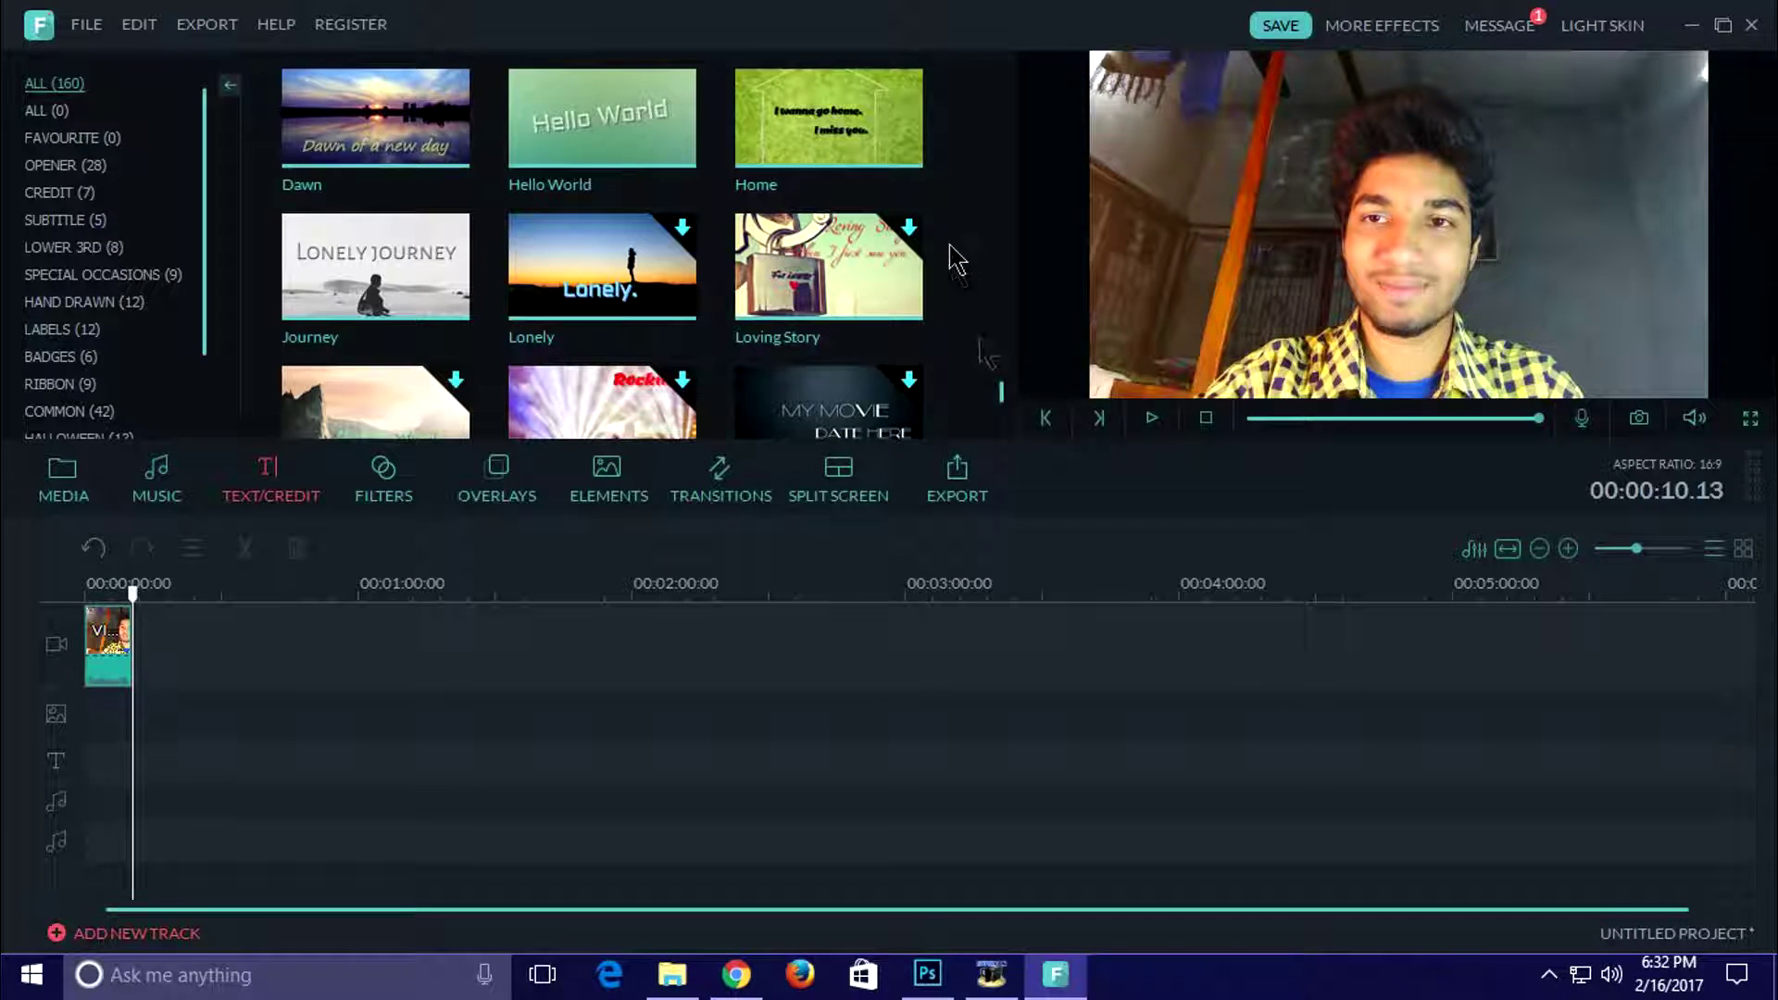
scroll(1012, 408, "down", 3)
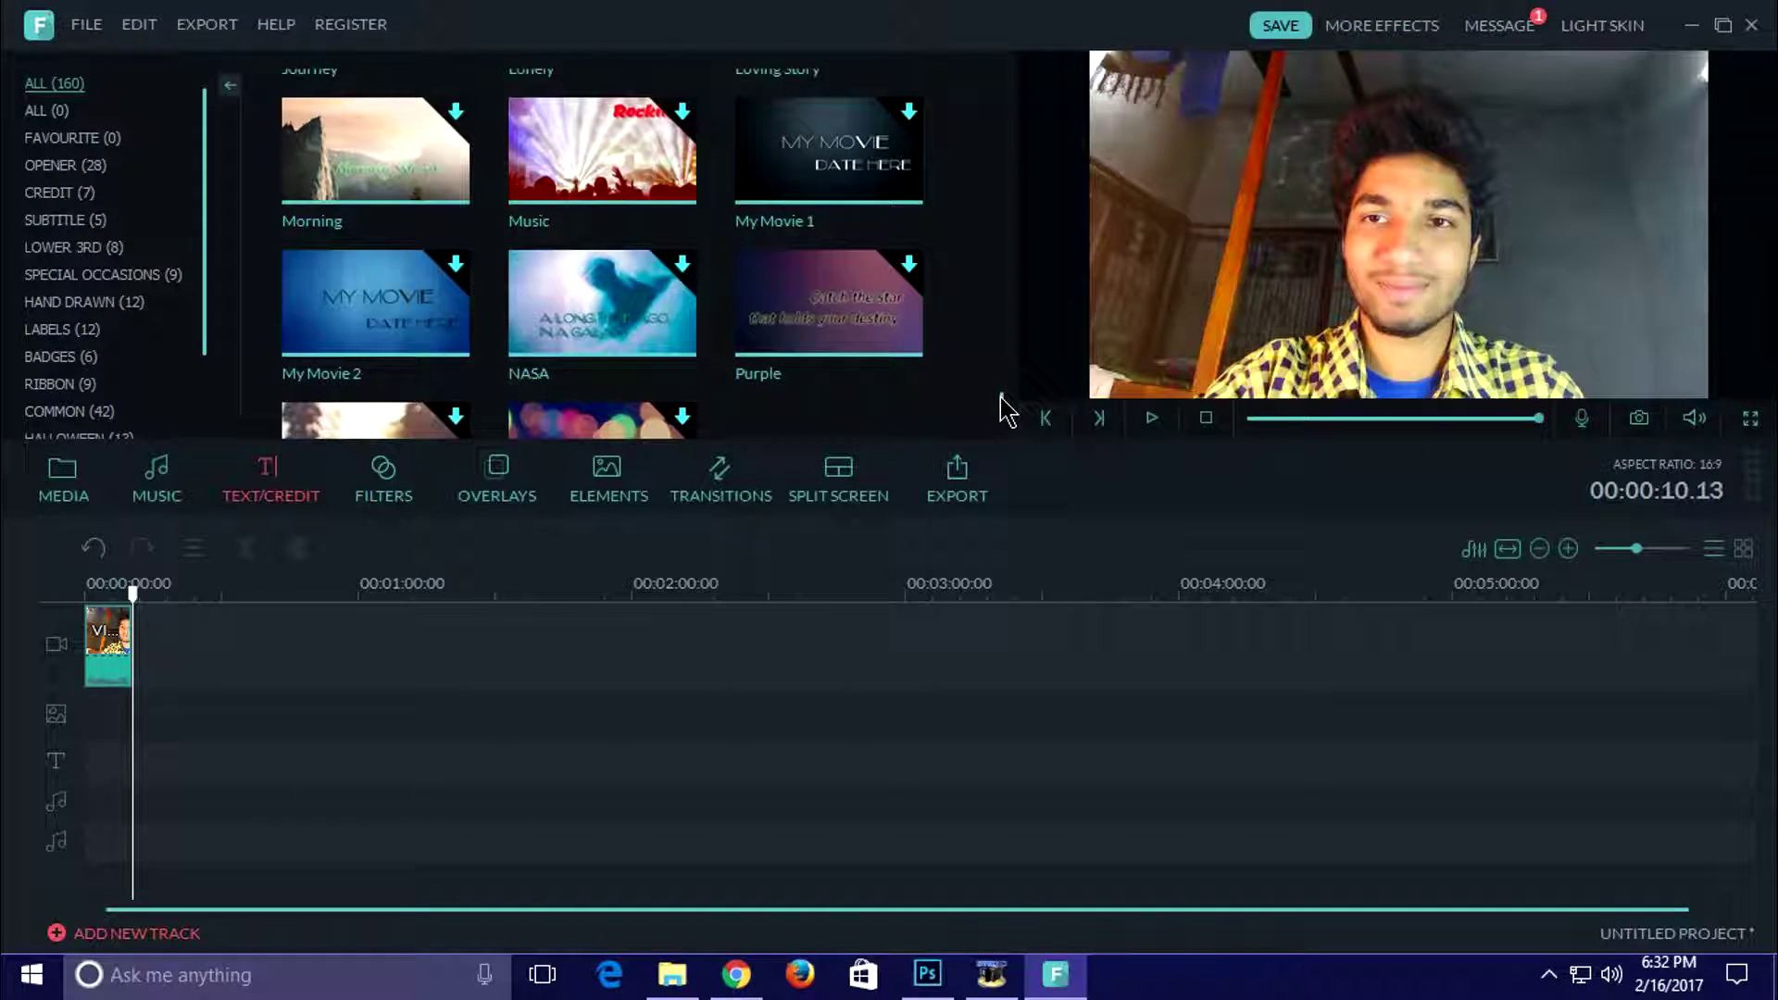
left_click(378, 309)
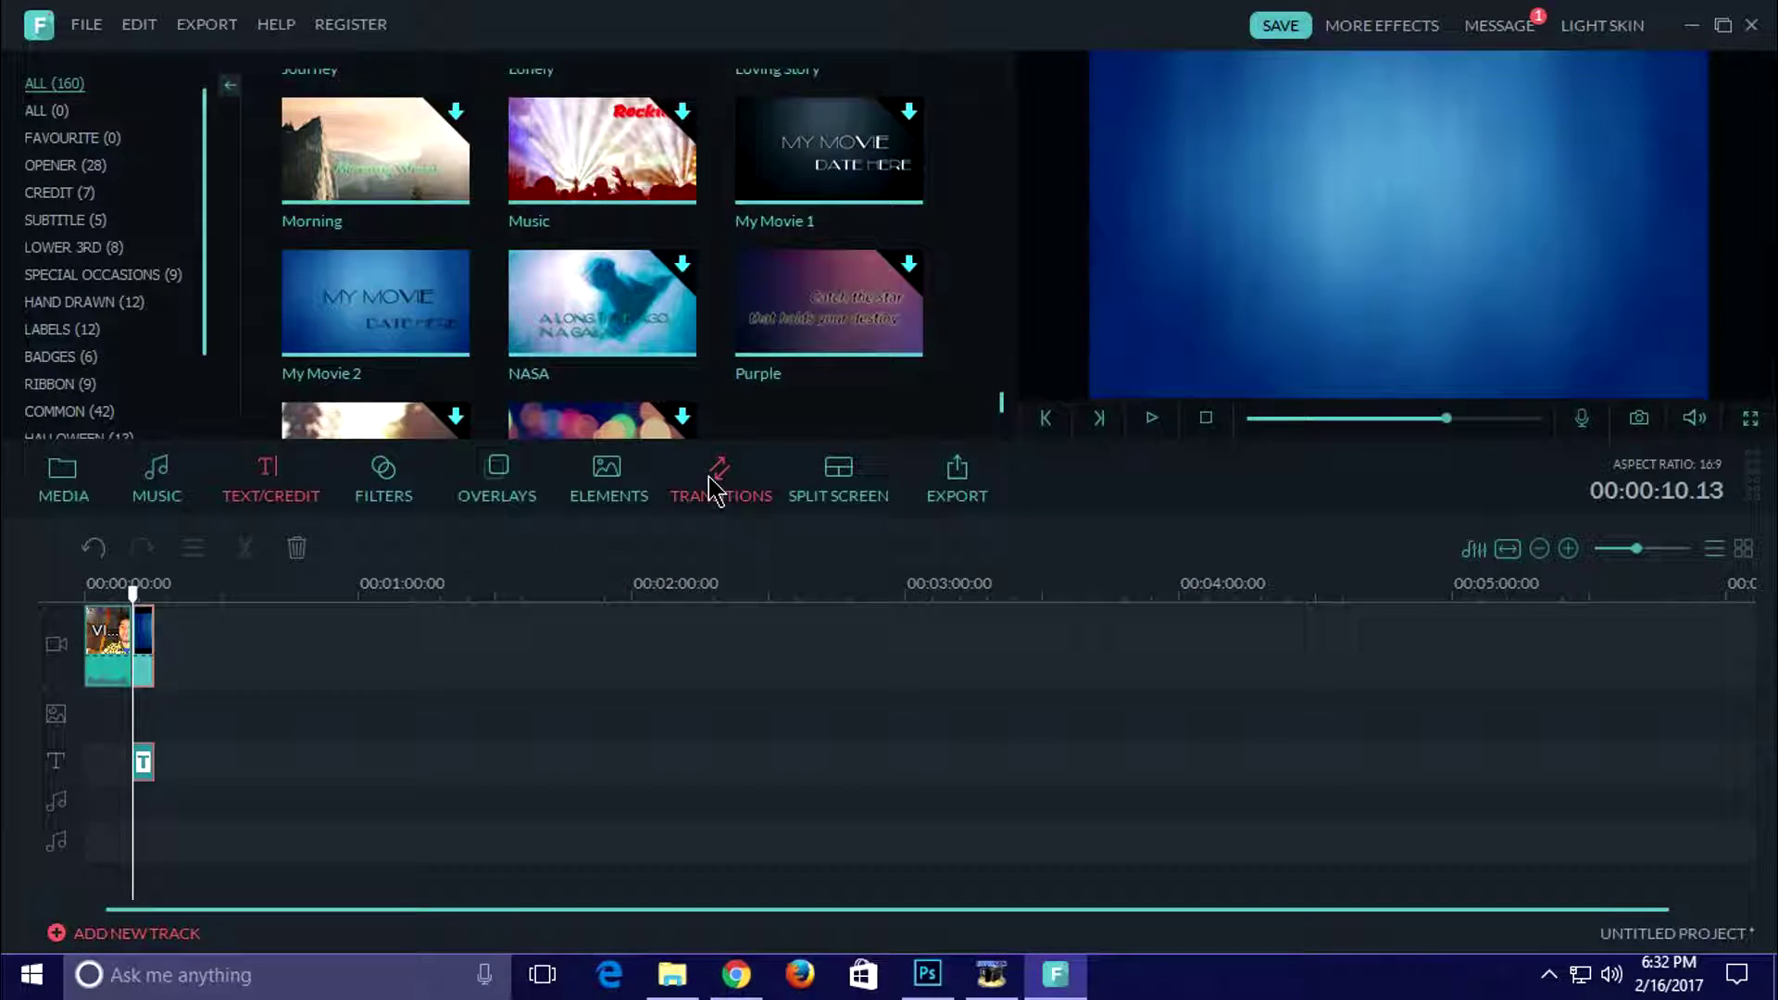
Open the added title for editing and replace its MY MOVIE heading with "WELCOME TO"
double_click(144, 761)
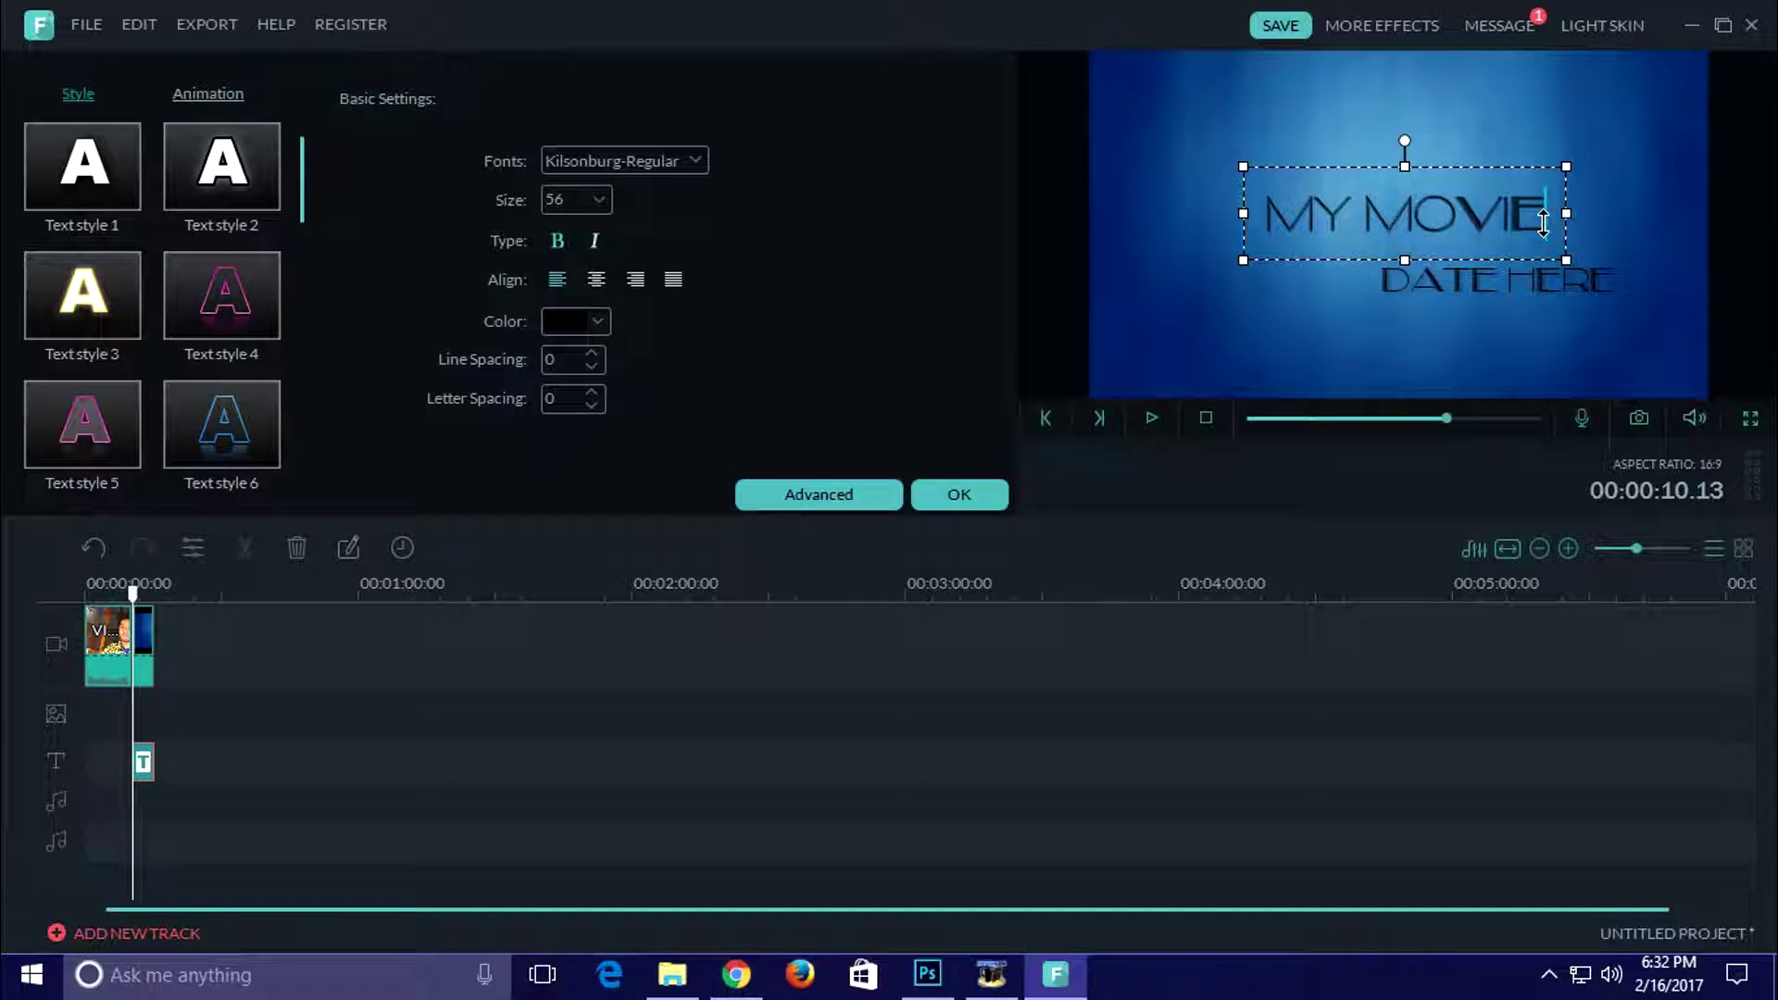
key("BackSpace")
key("BackSpace")
key("BackSpace")
key("BackSpace")
key("BackSpace")
key("BackSpace")
key("BackSpace")
key("BackSpace")
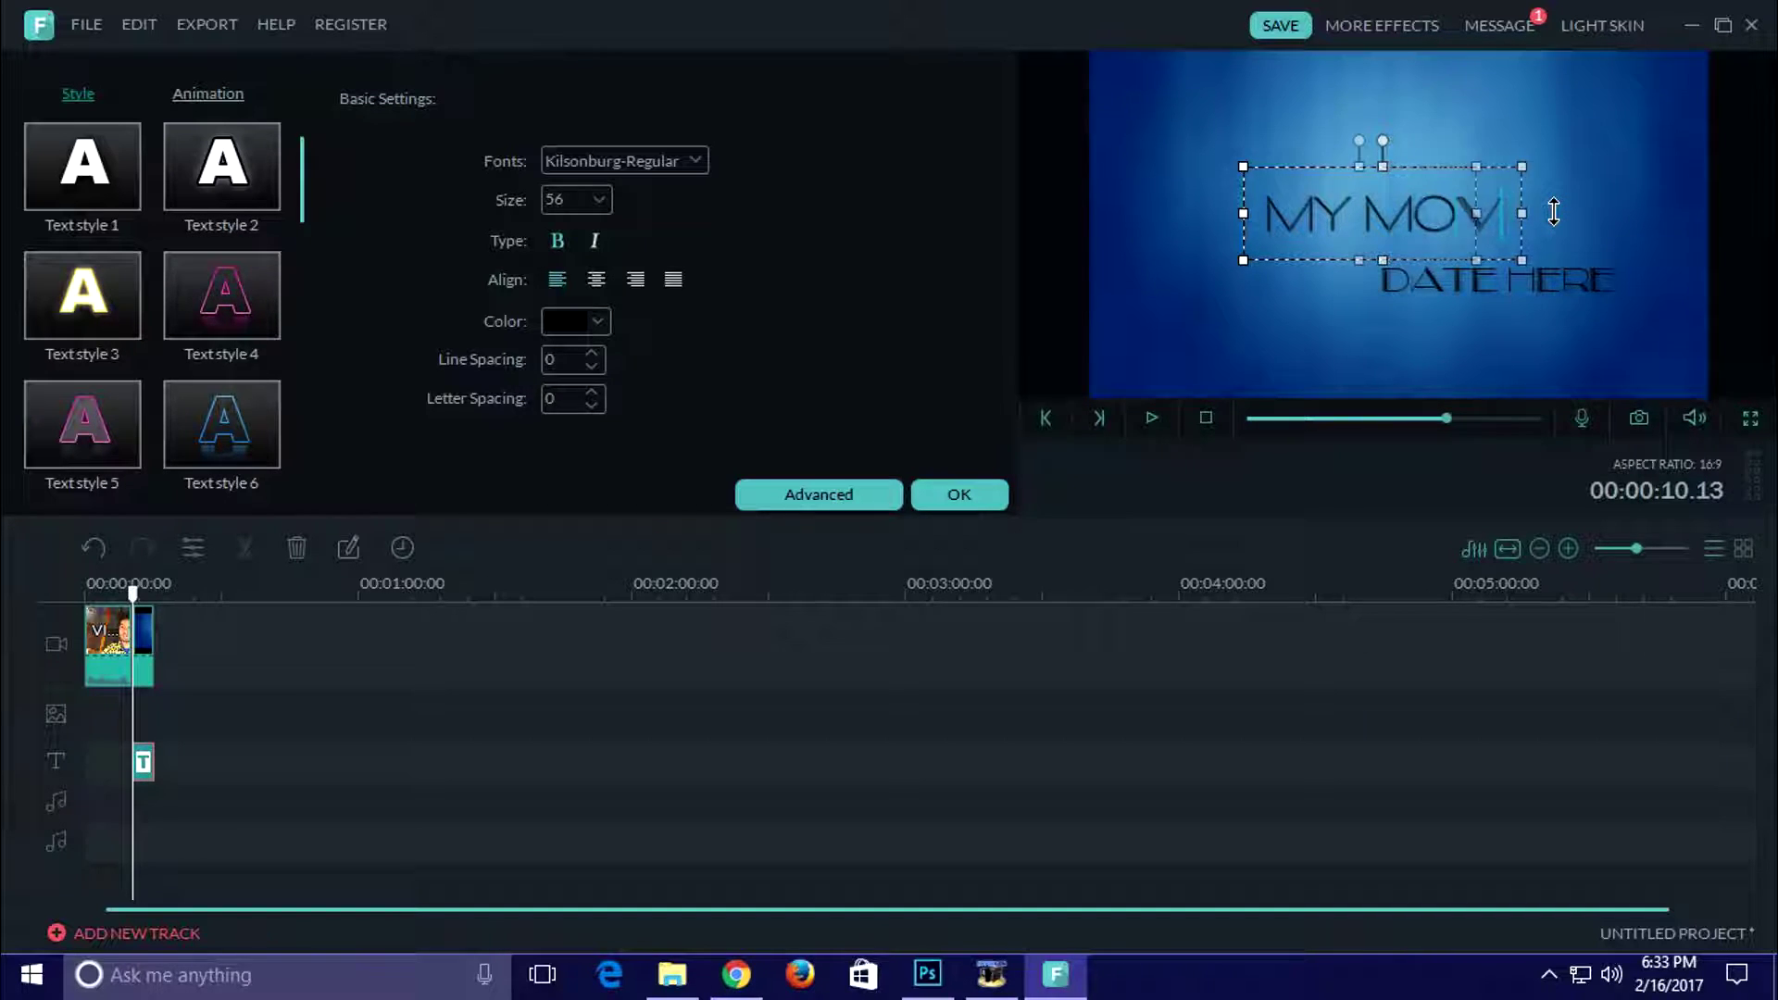
type("W")
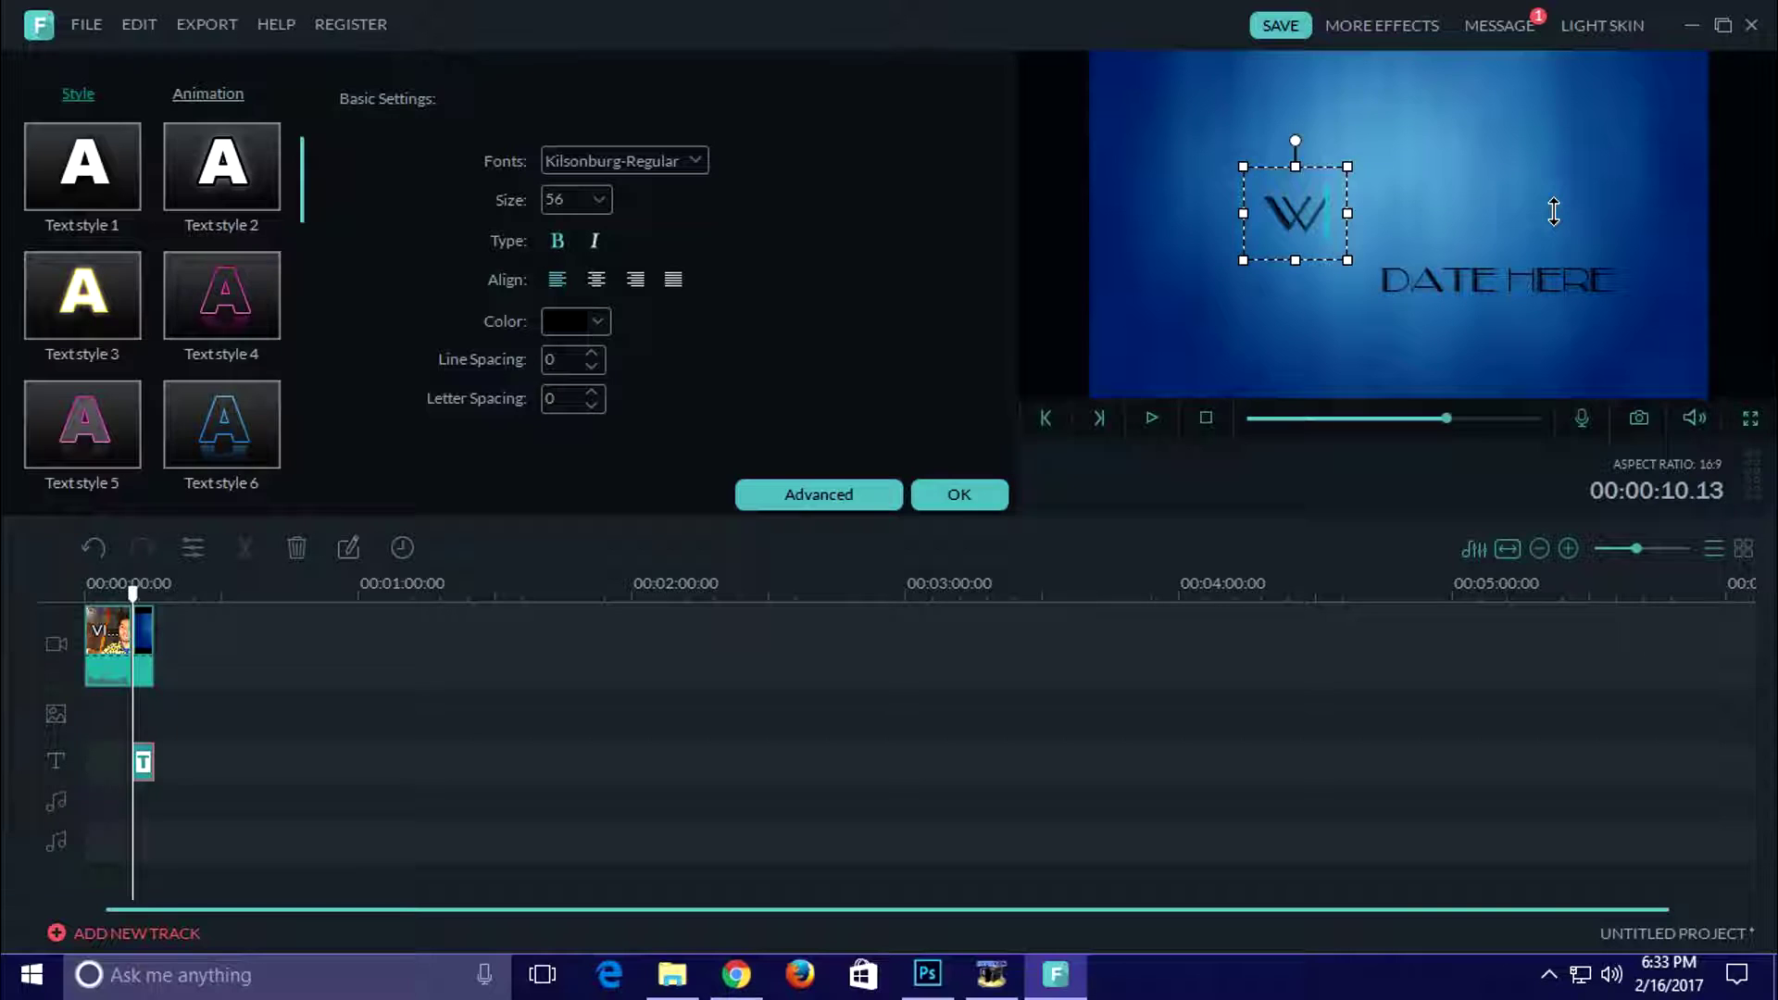
type("ELCOM")
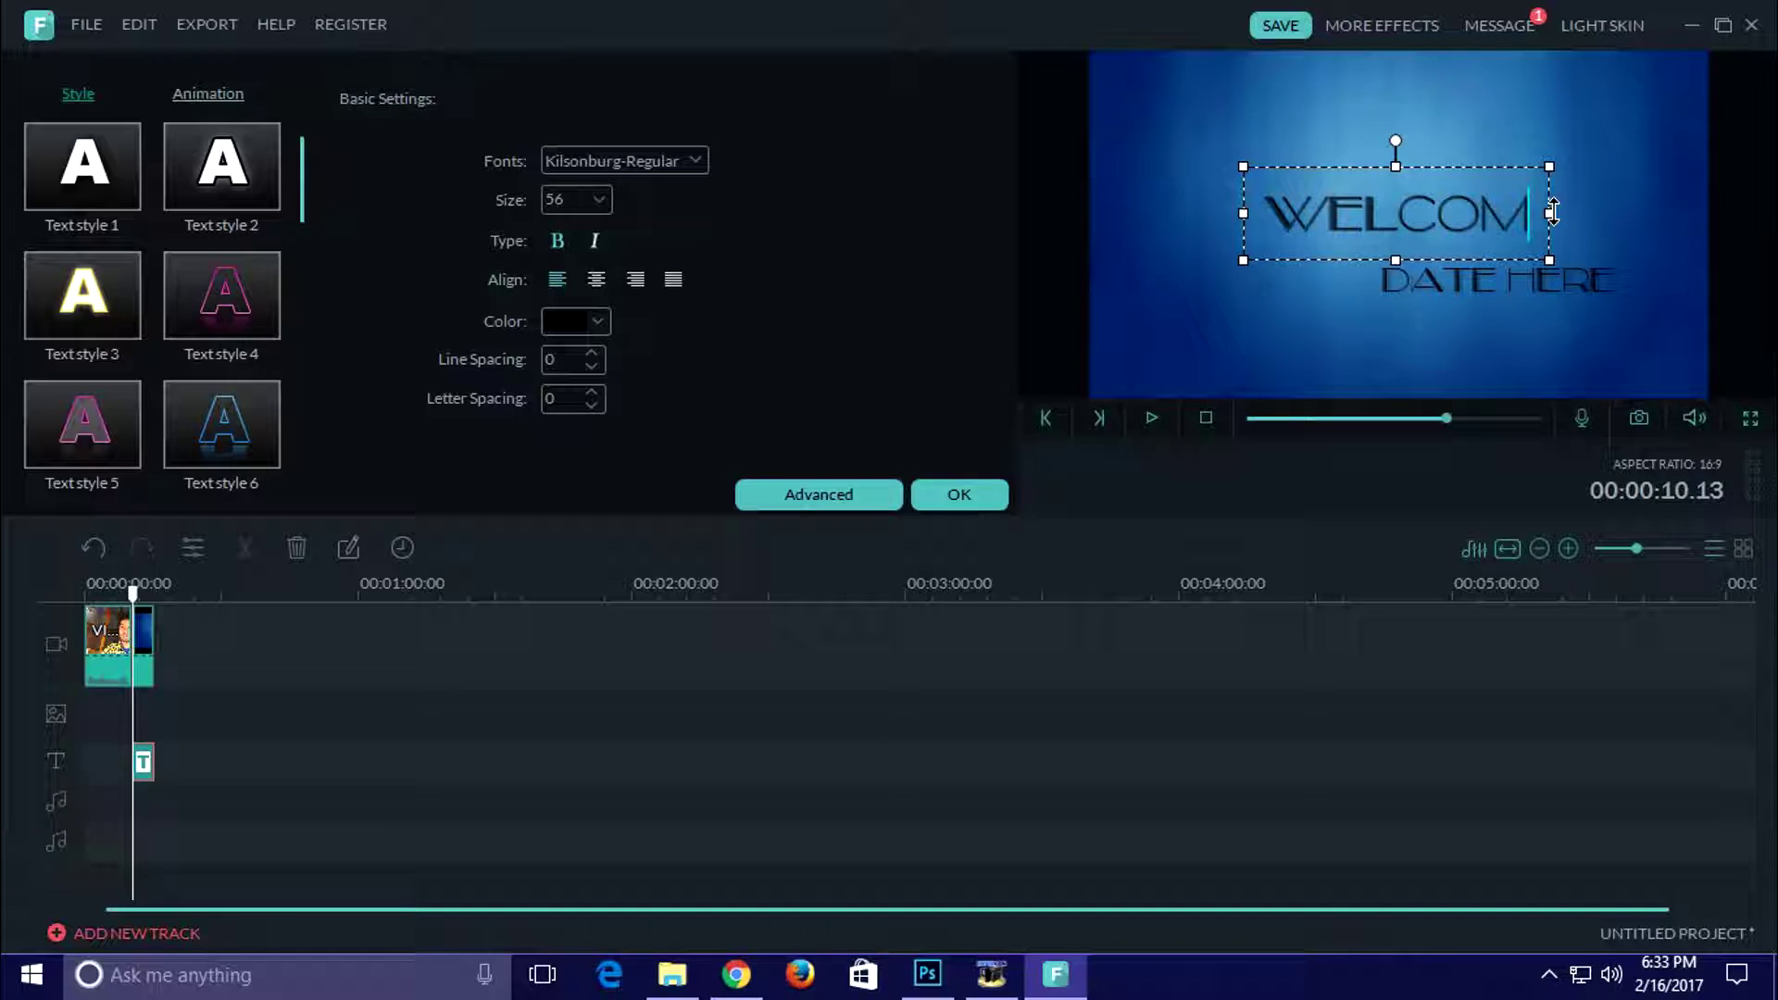
type("E TO")
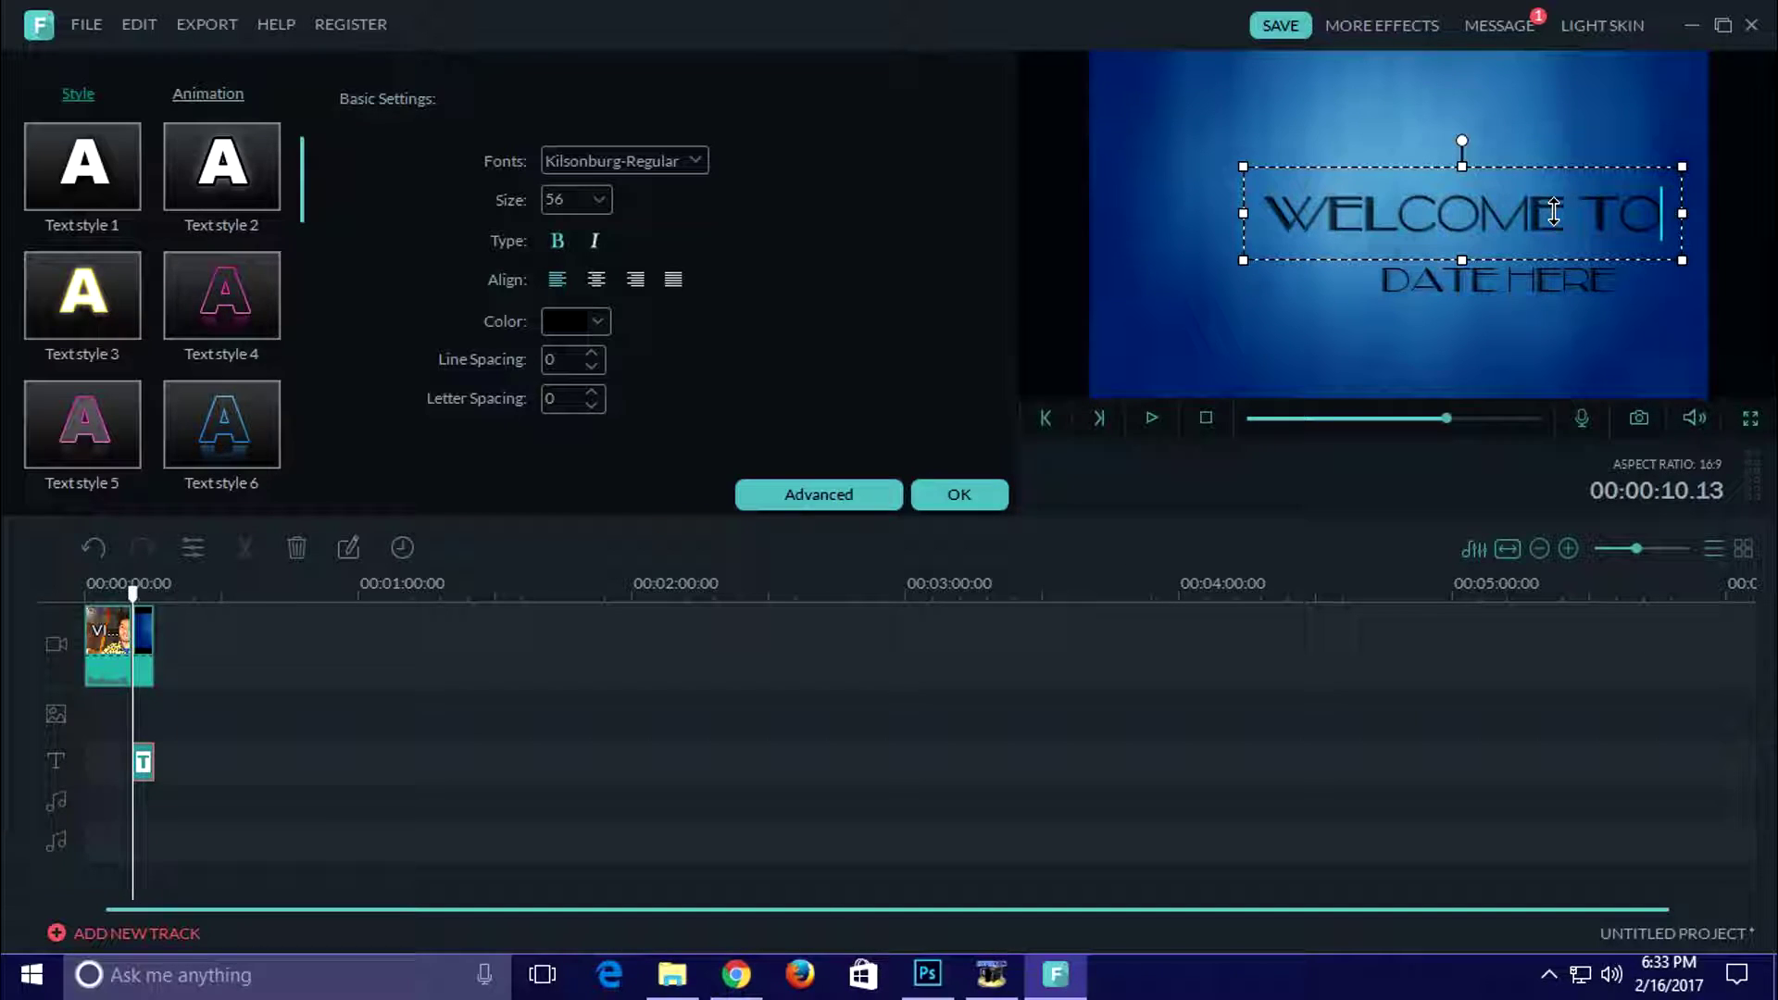
Replace the DATE HERE line of the title with "BENGALI COMPUTRICKS"
left_click(1478, 275)
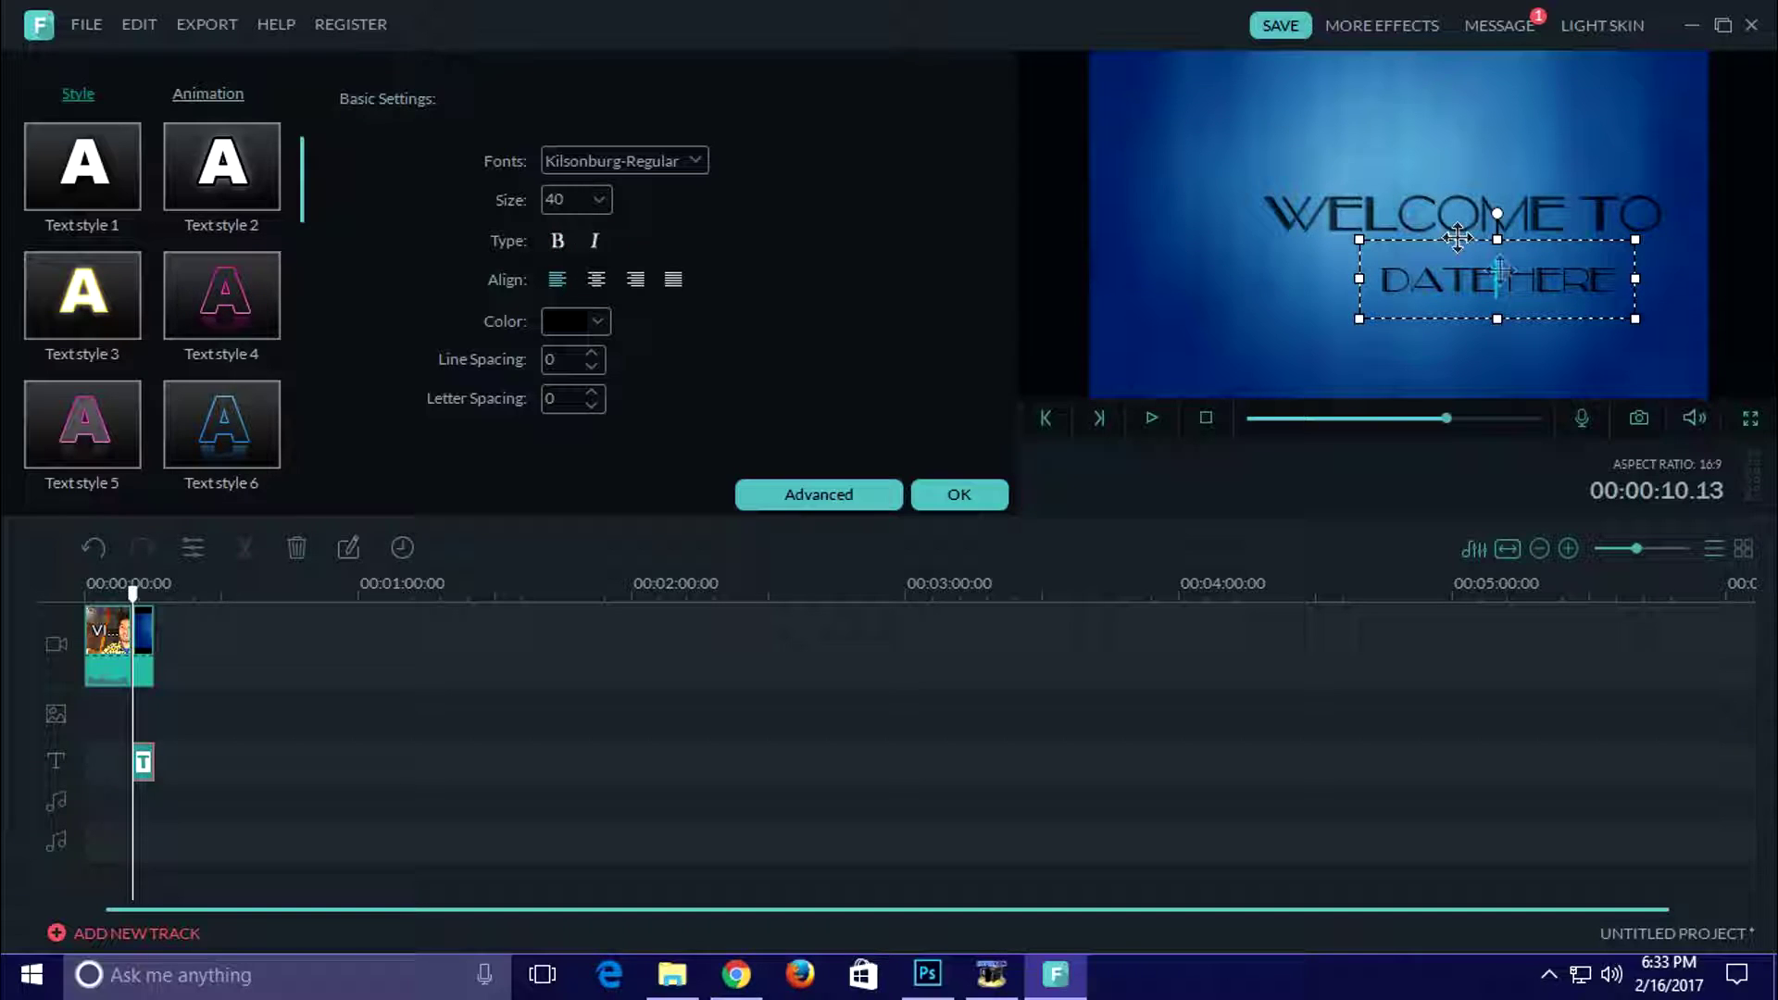
key("ctrl+a")
key("BackSpace")
type("BENGALI X")
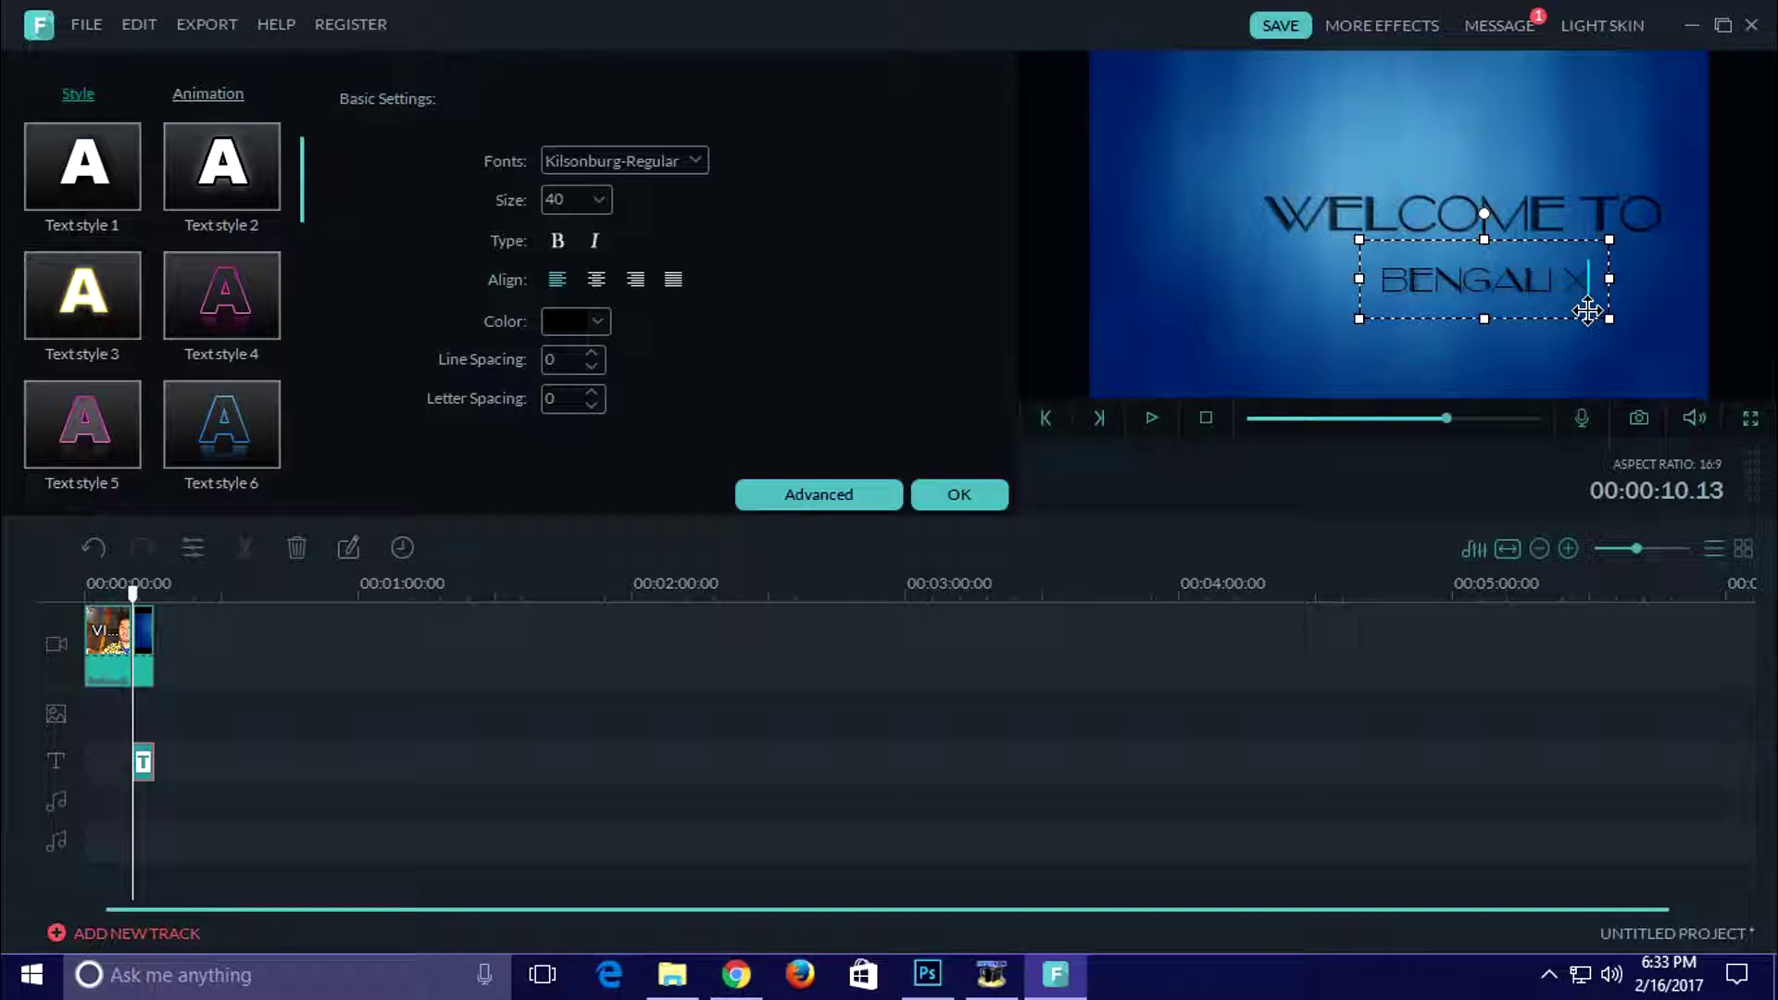
key("BackSpace")
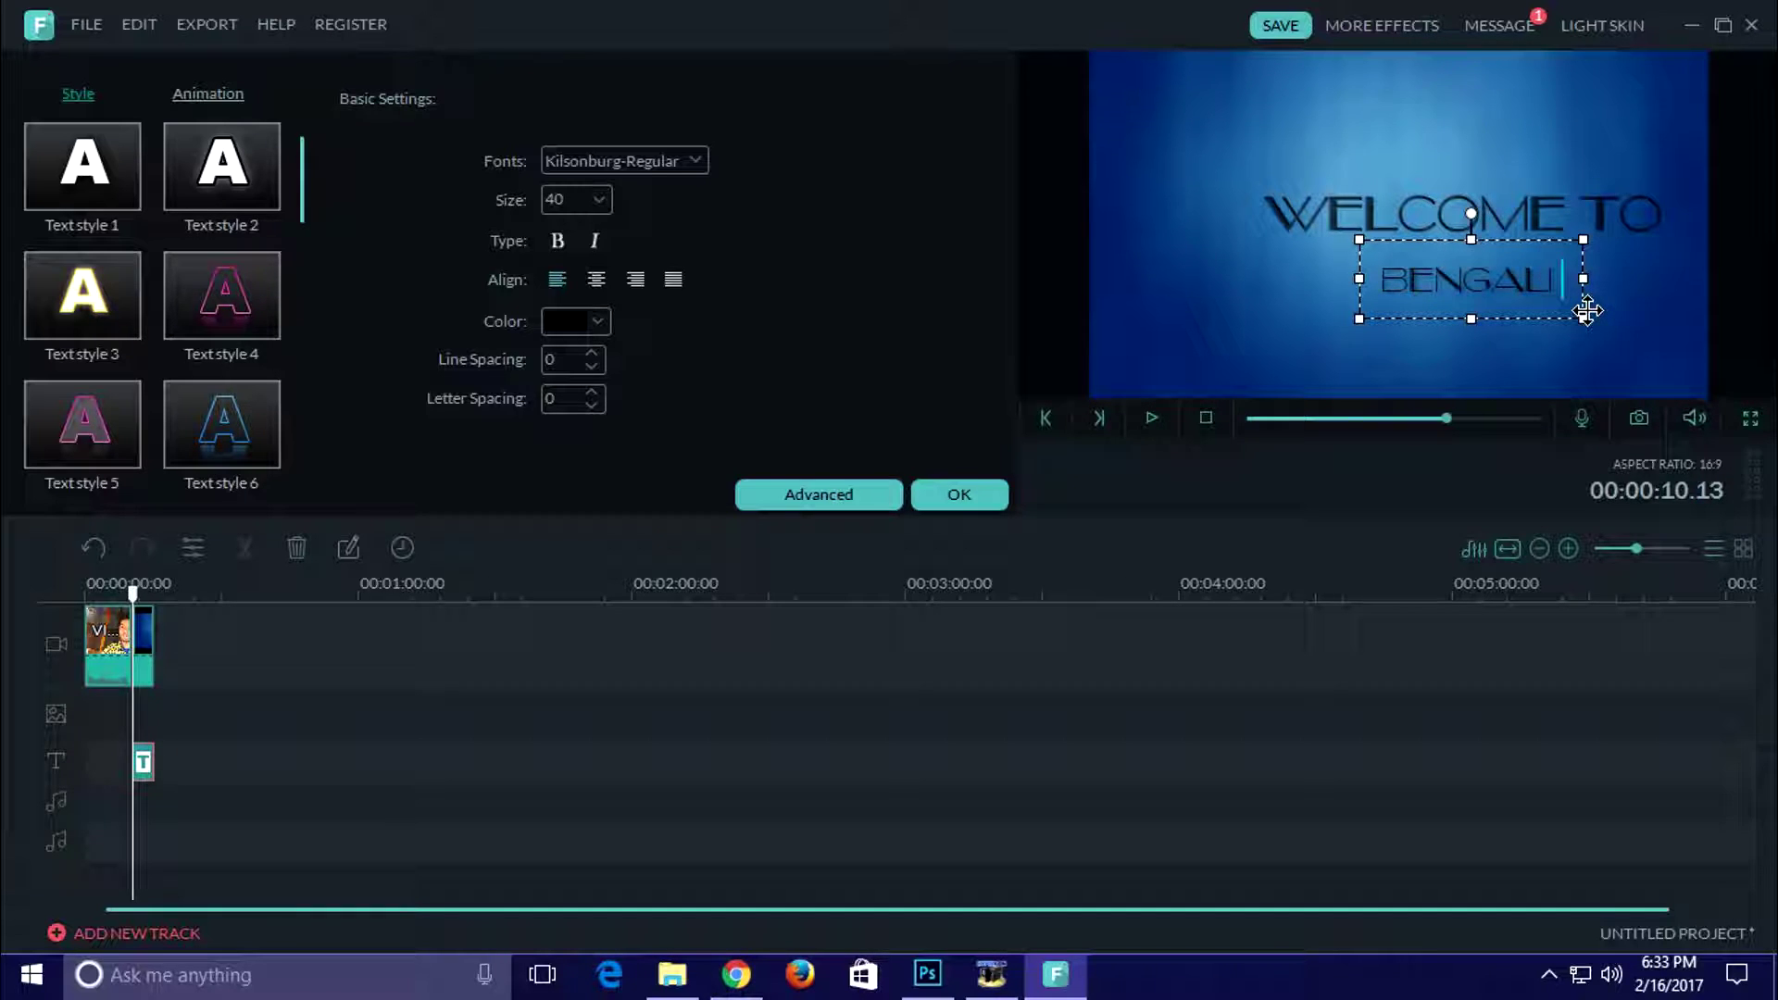
type("COMPL")
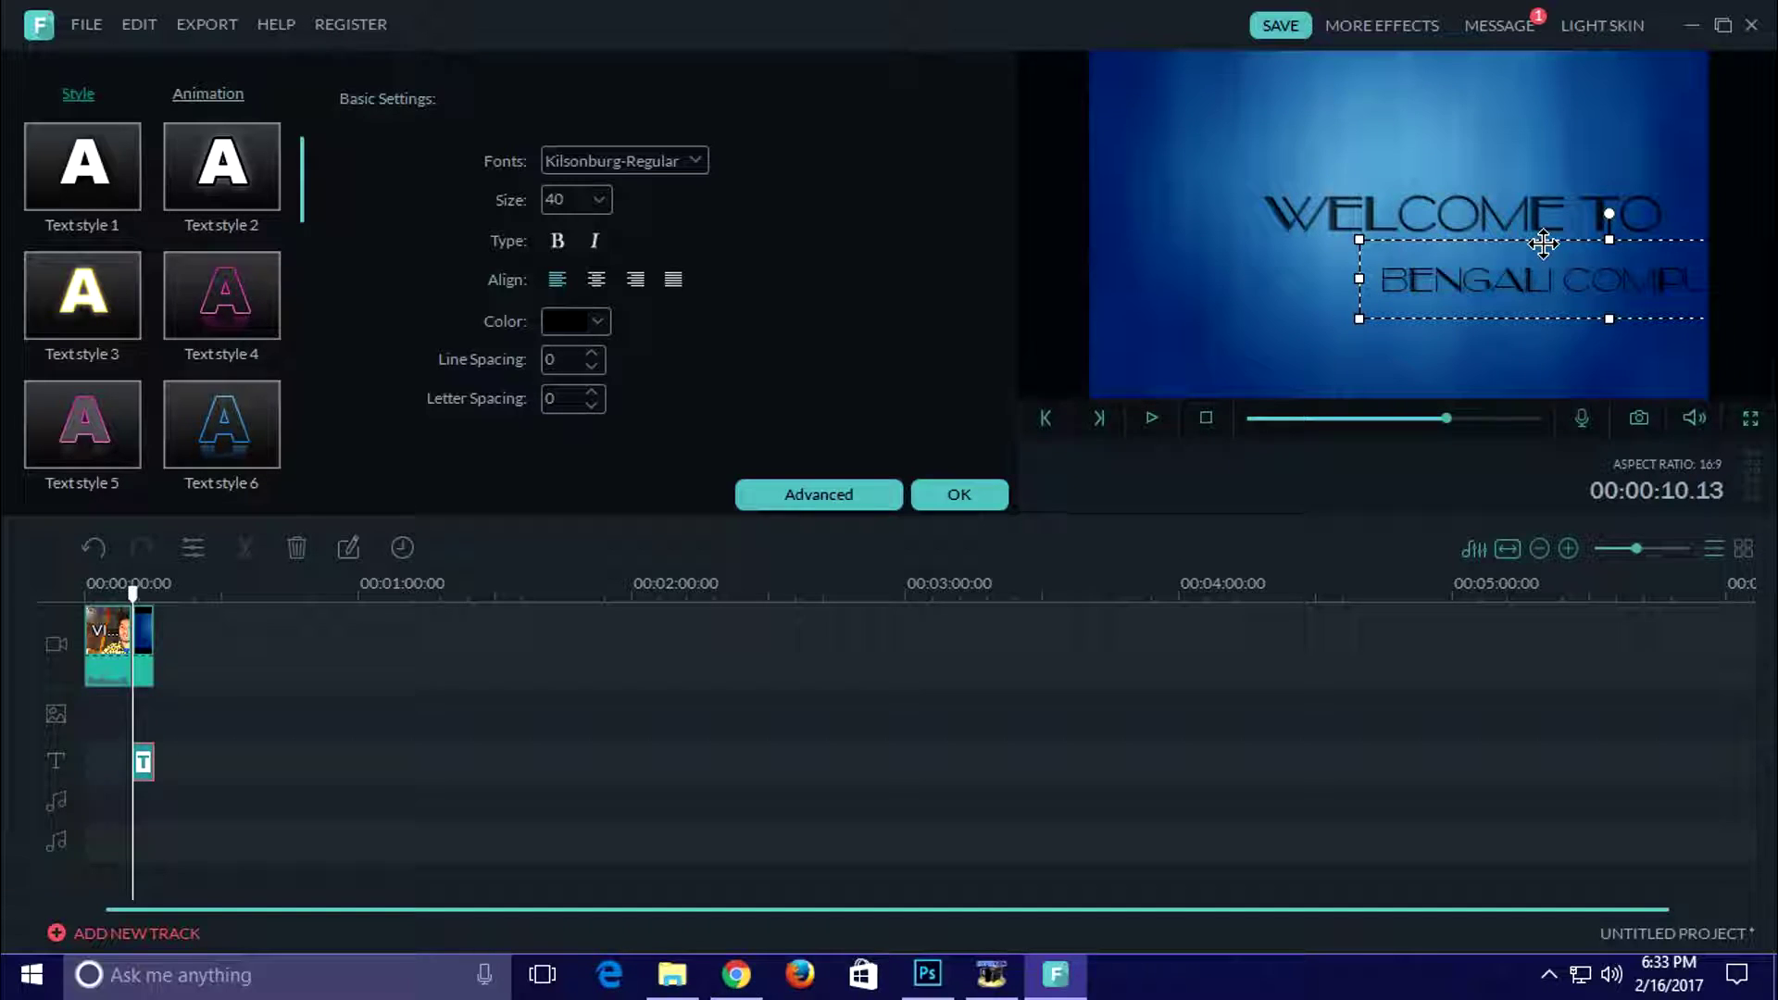
Set the BENGALI COMPUTRICKS line's font size to 48 and reposition it to fit inside the frame beneath the heading
left_click_drag(1402, 238, 1223, 245)
left_click(1238, 289)
left_click_drag(1204, 296, 1680, 308)
left_click(600, 200)
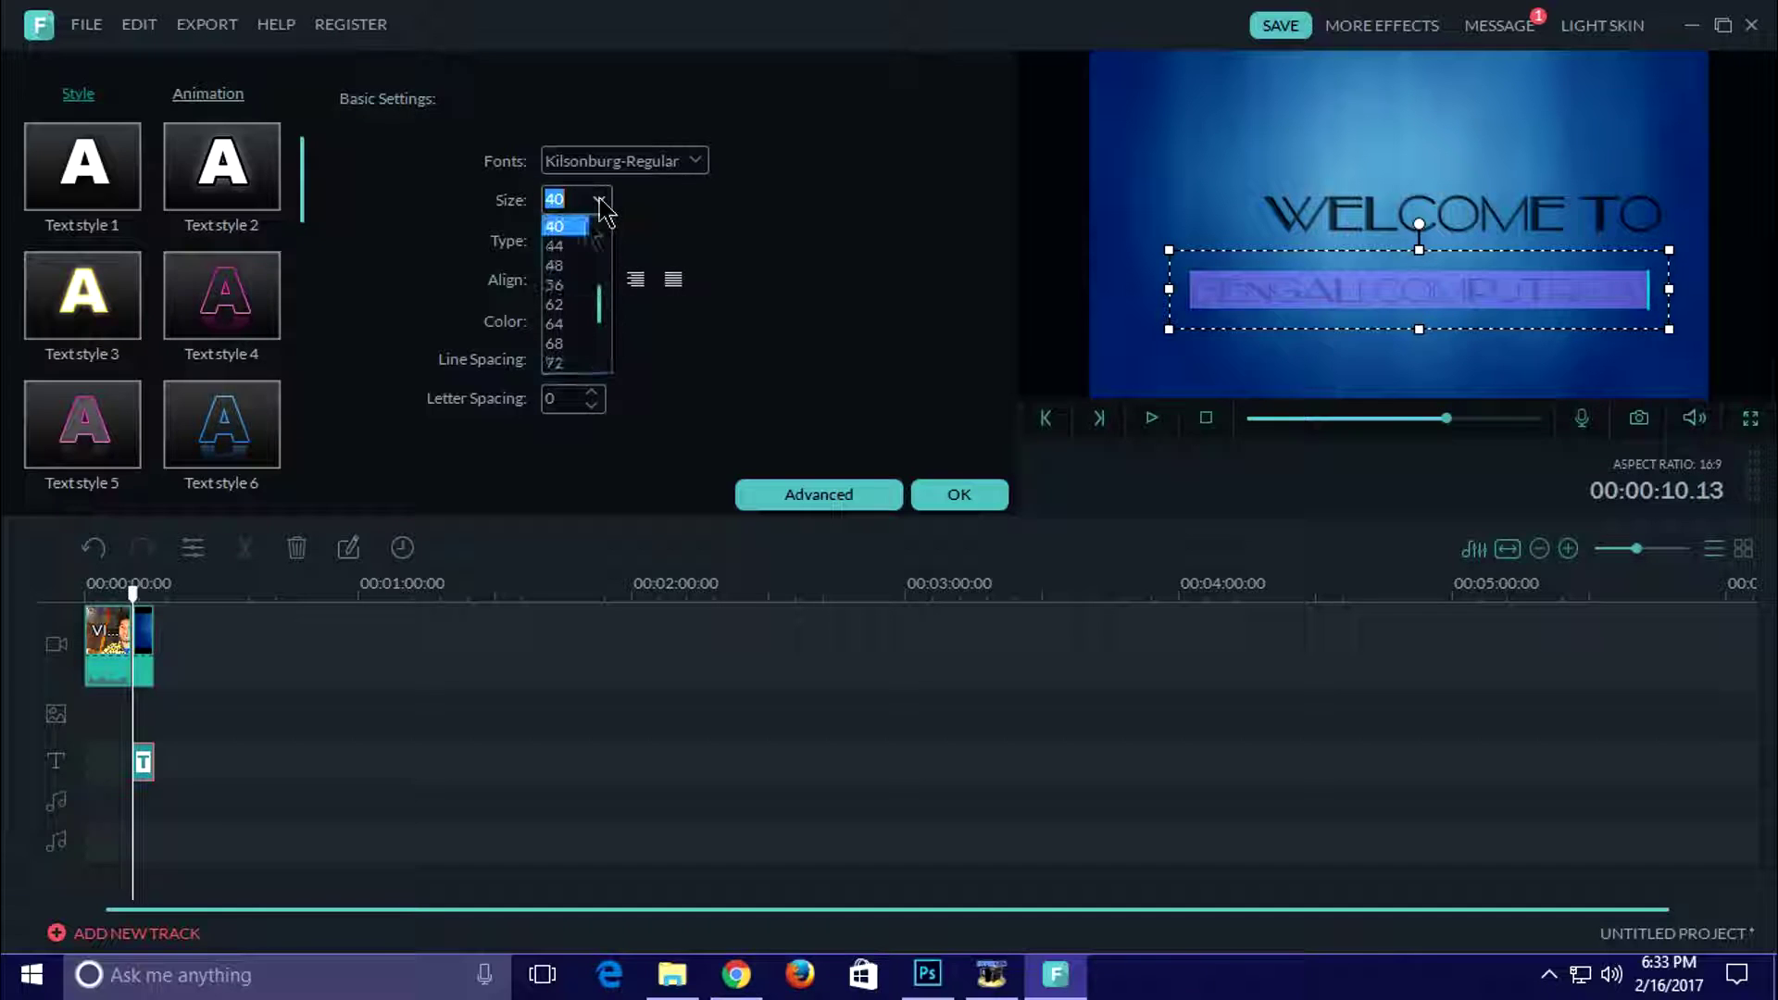
left_click(561, 274)
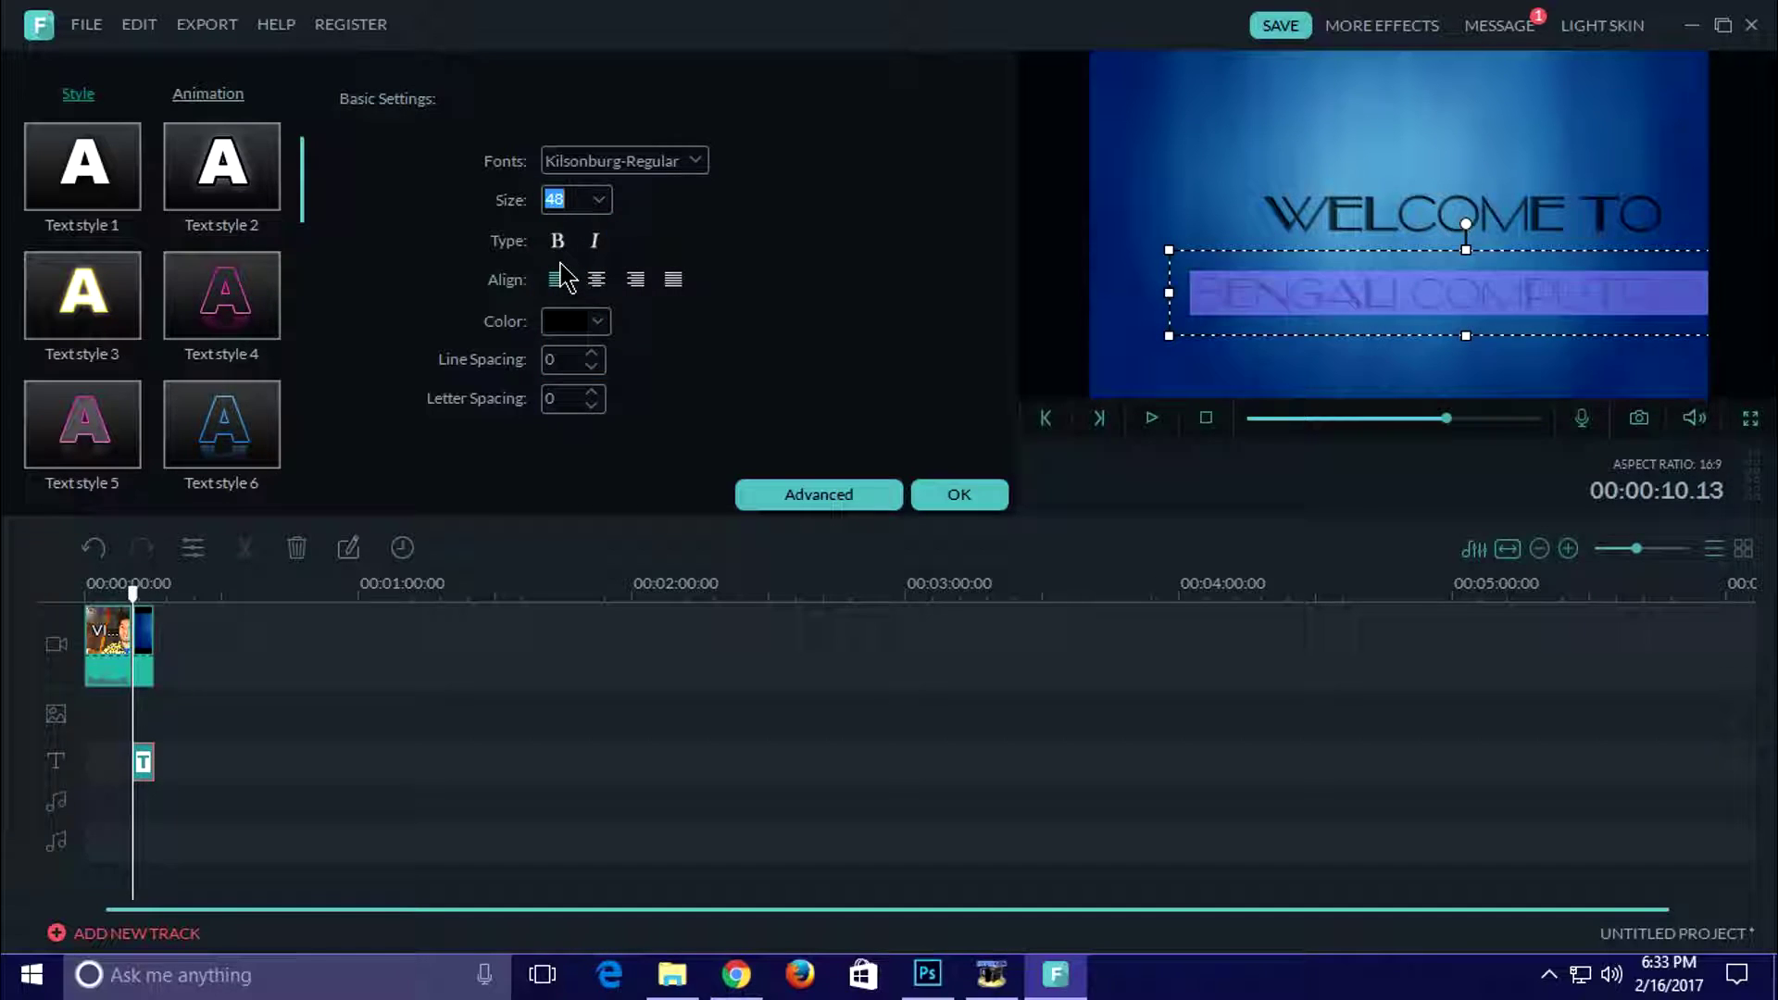
left_click(1376, 261)
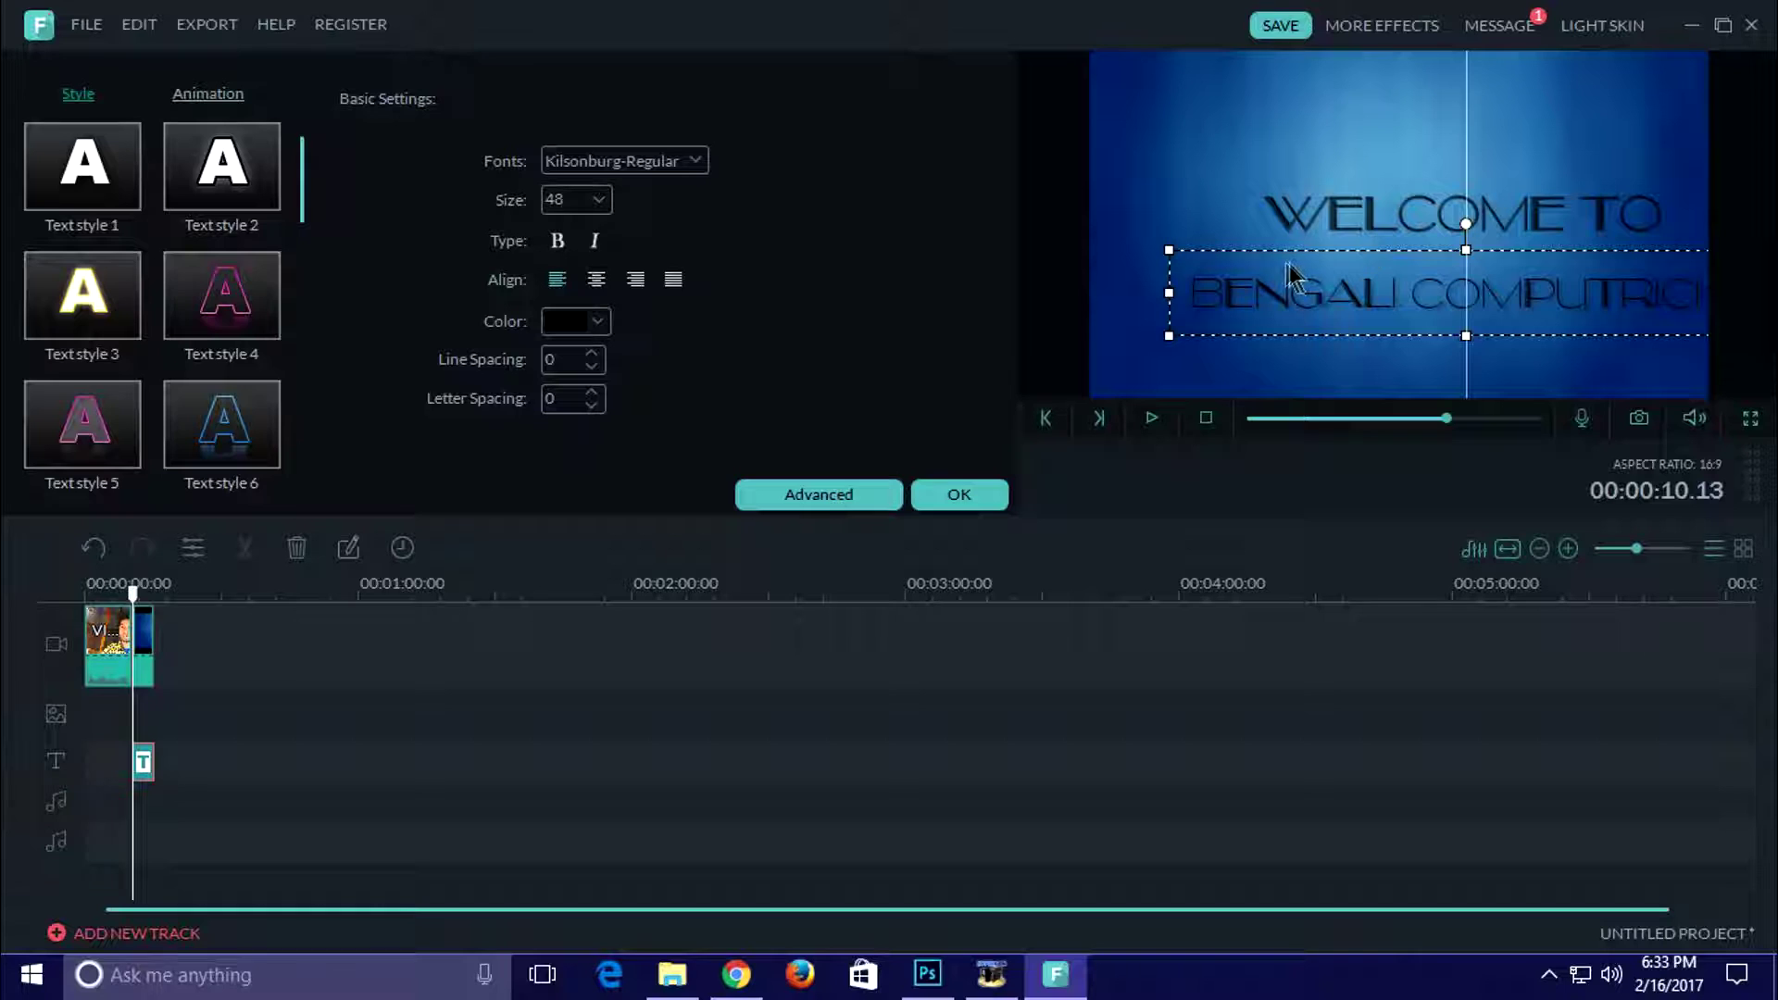
left_click_drag(1280, 250, 1222, 246)
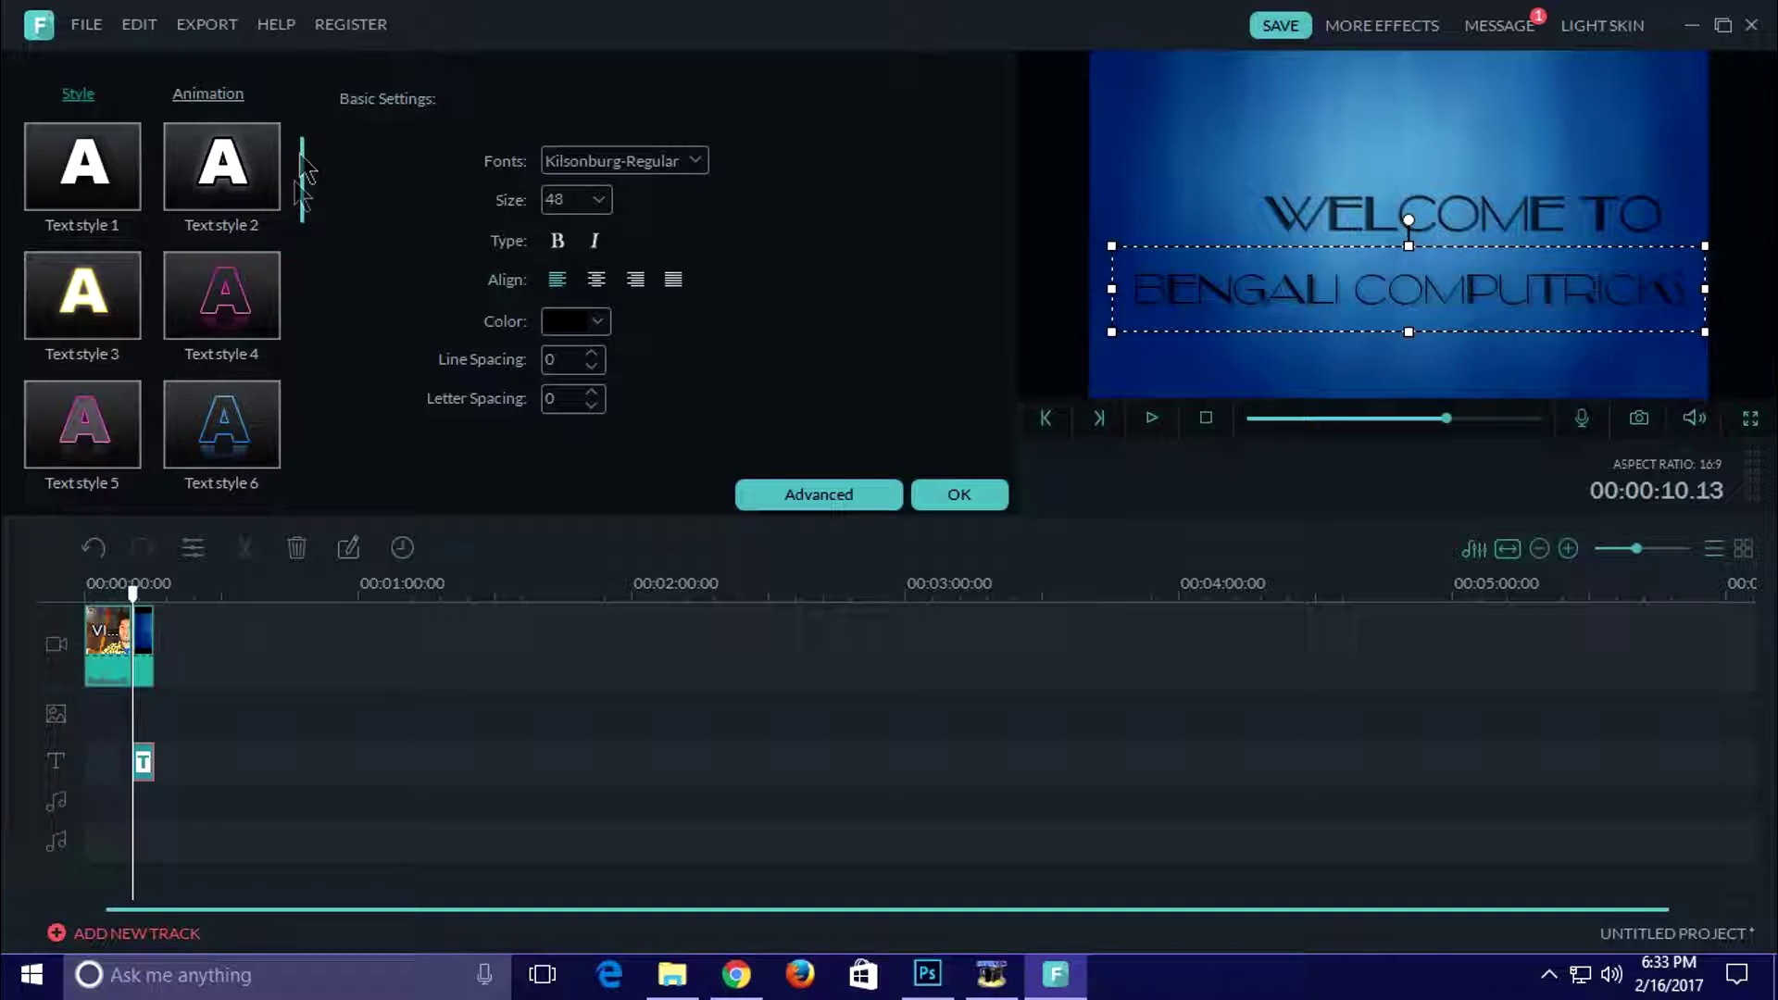
Apply the DoorWay animation to the BENGALI COMPUTRICKS line
left_click(226, 96)
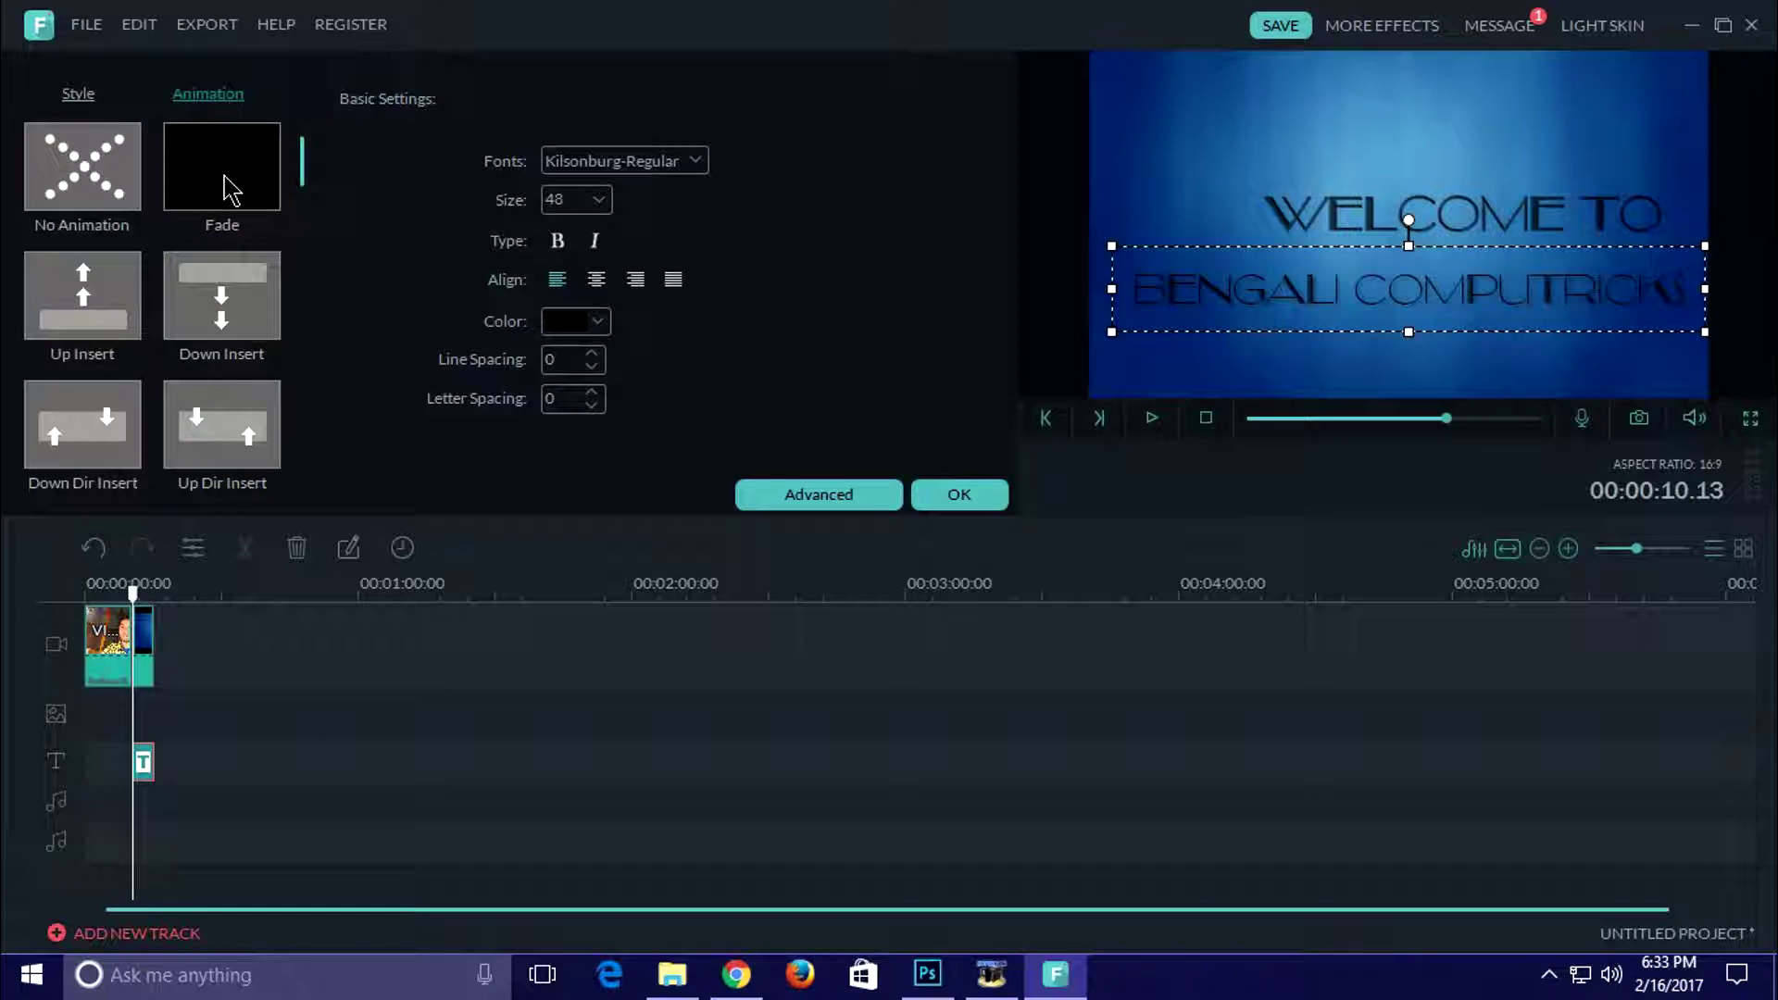
left_click_drag(302, 190, 298, 226)
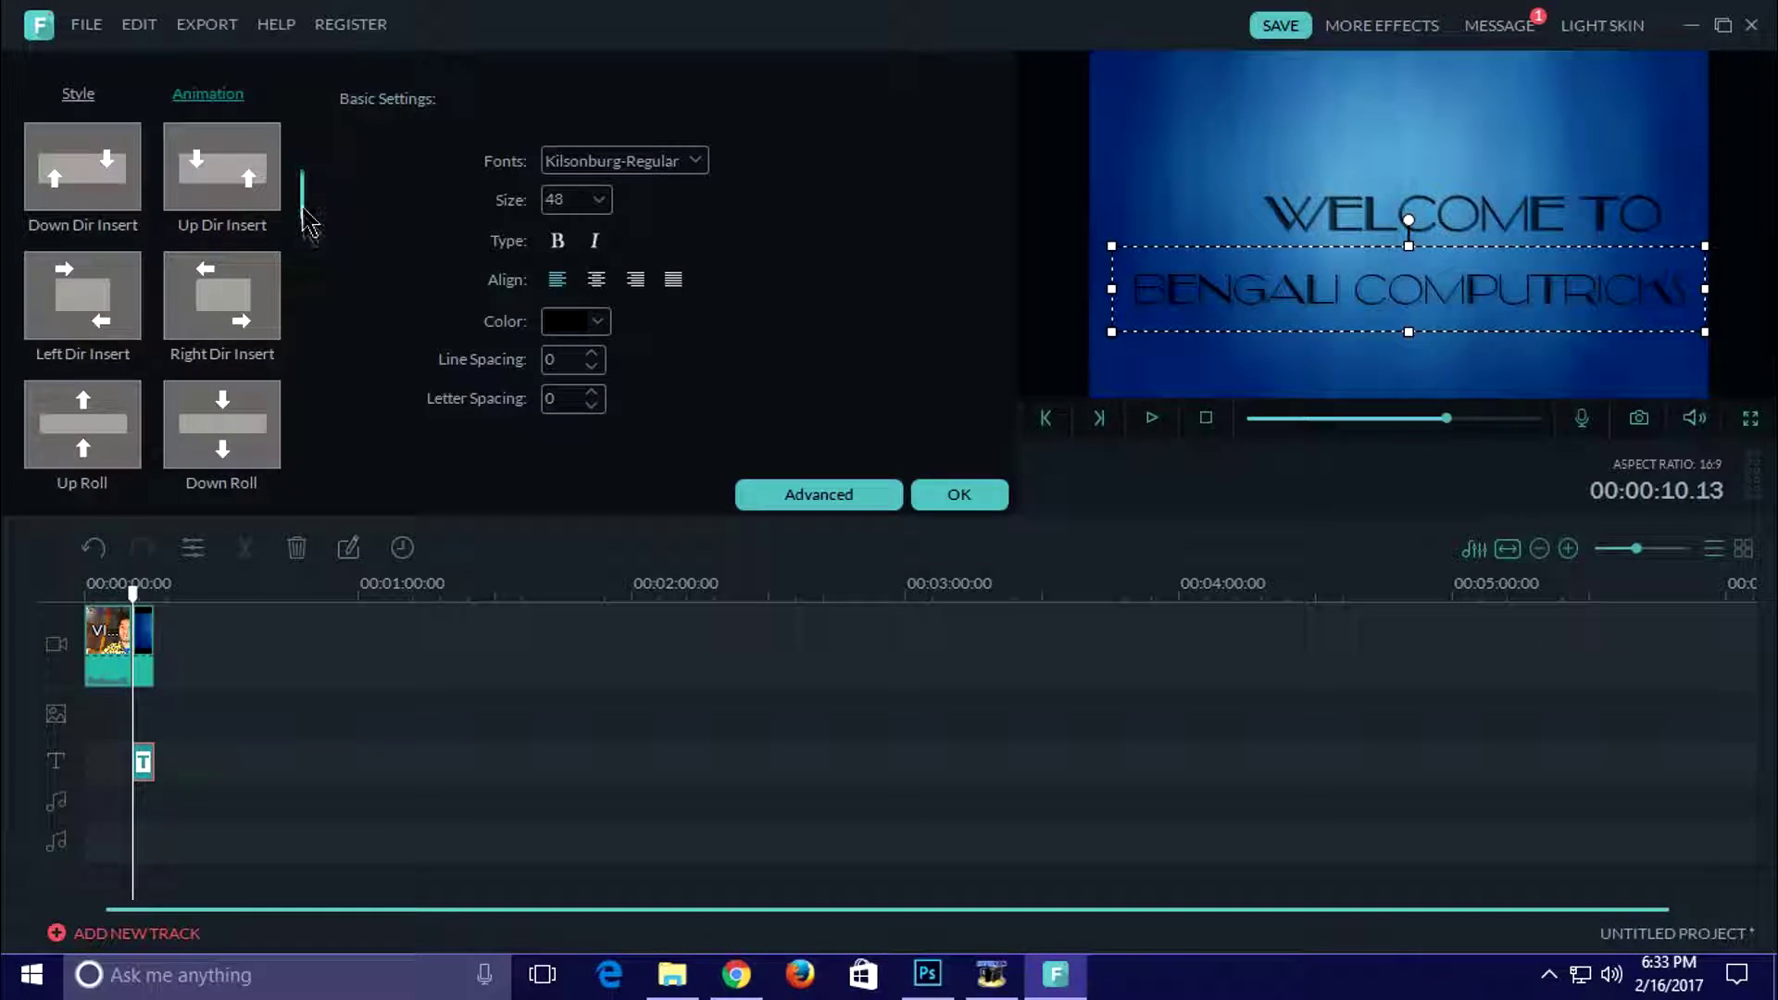
left_click_drag(303, 215, 306, 287)
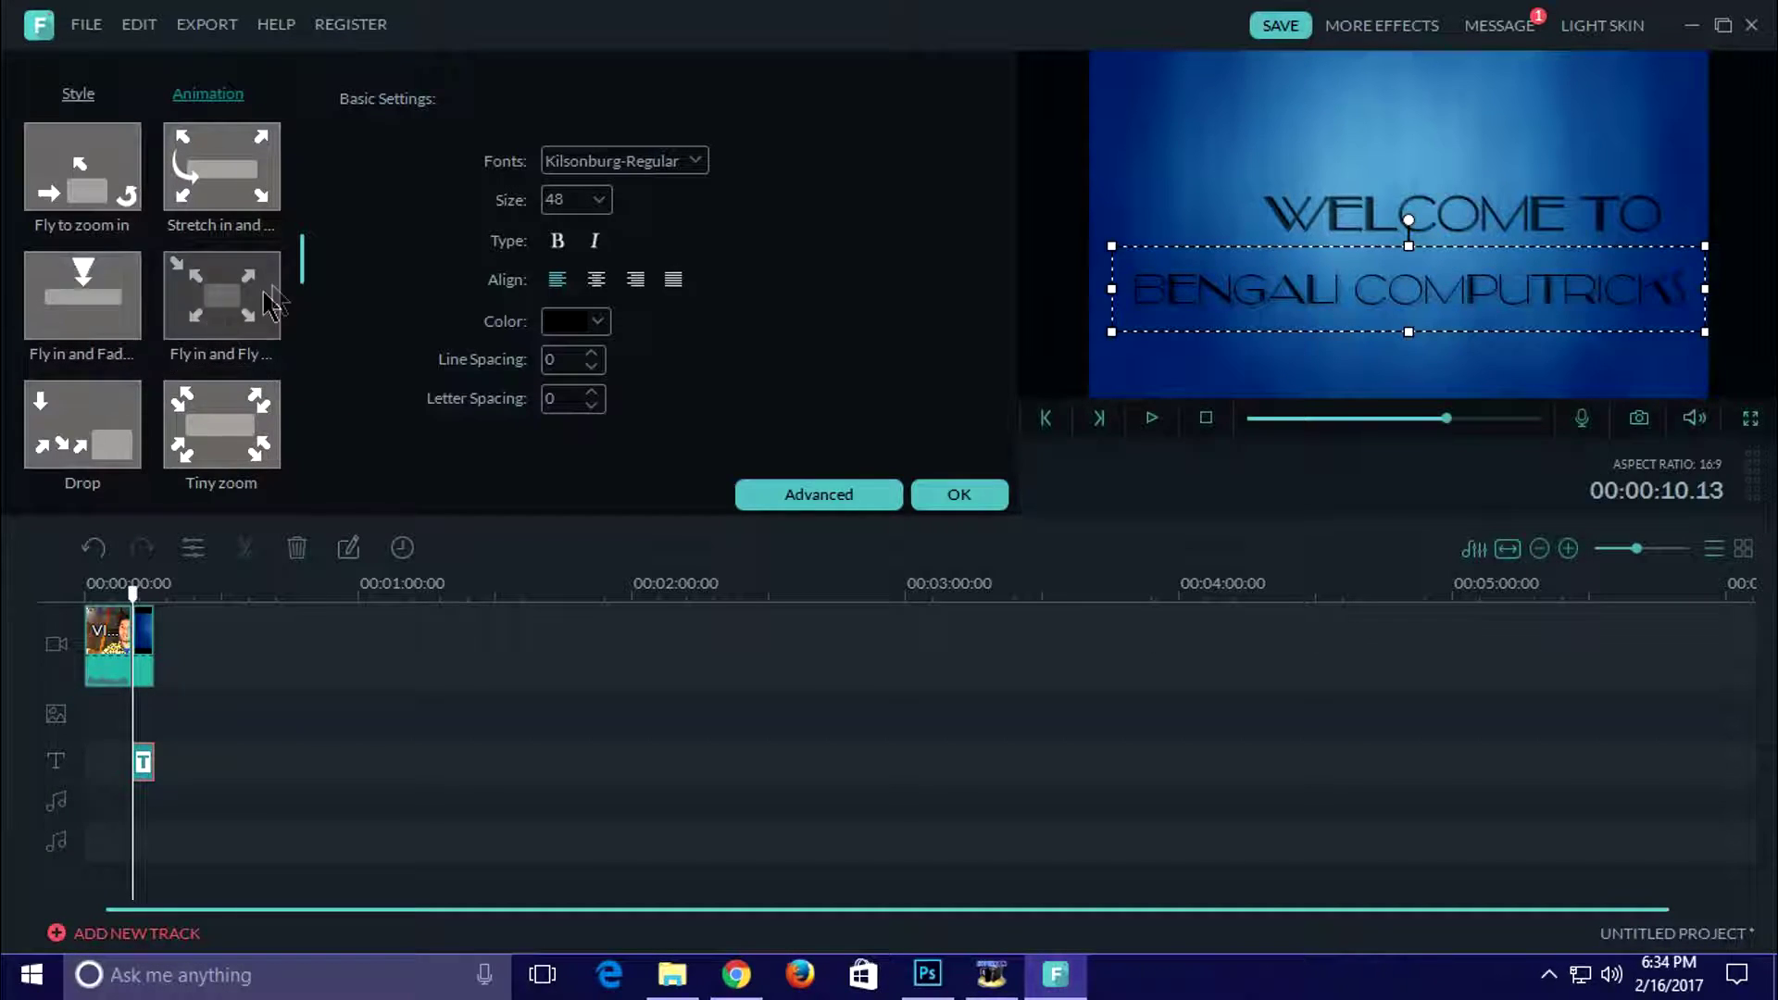
left_click_drag(302, 274, 309, 297)
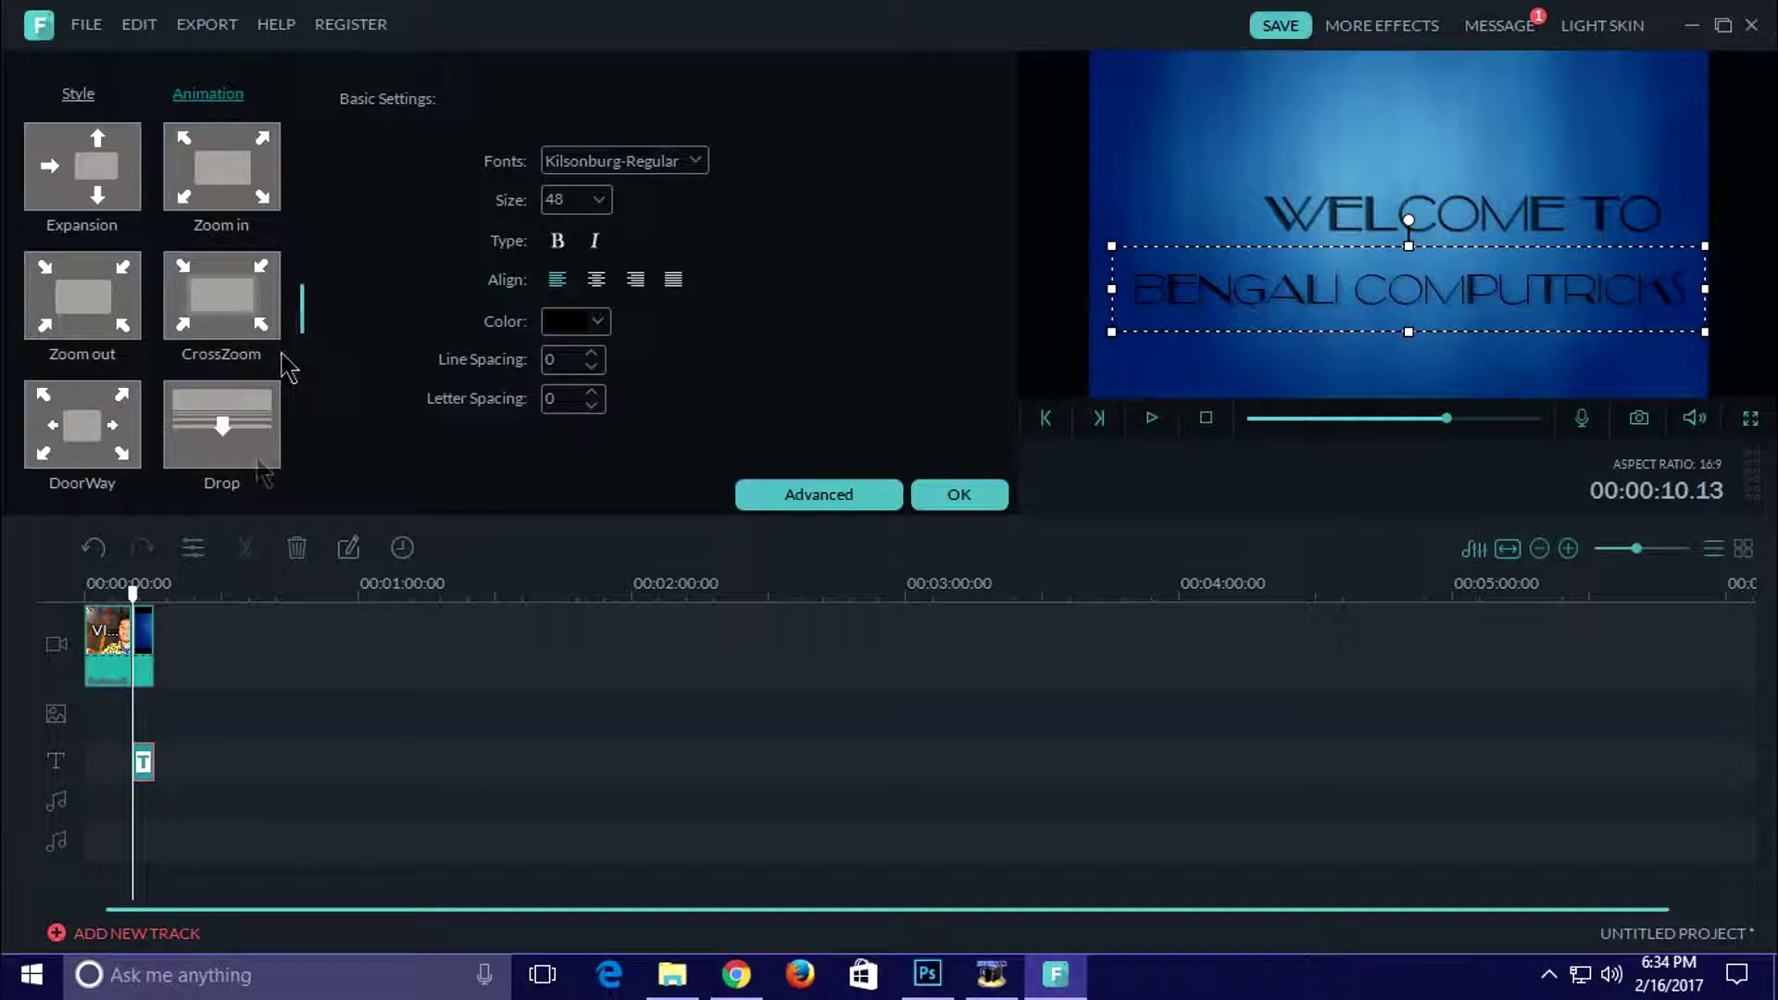
left_click(113, 428)
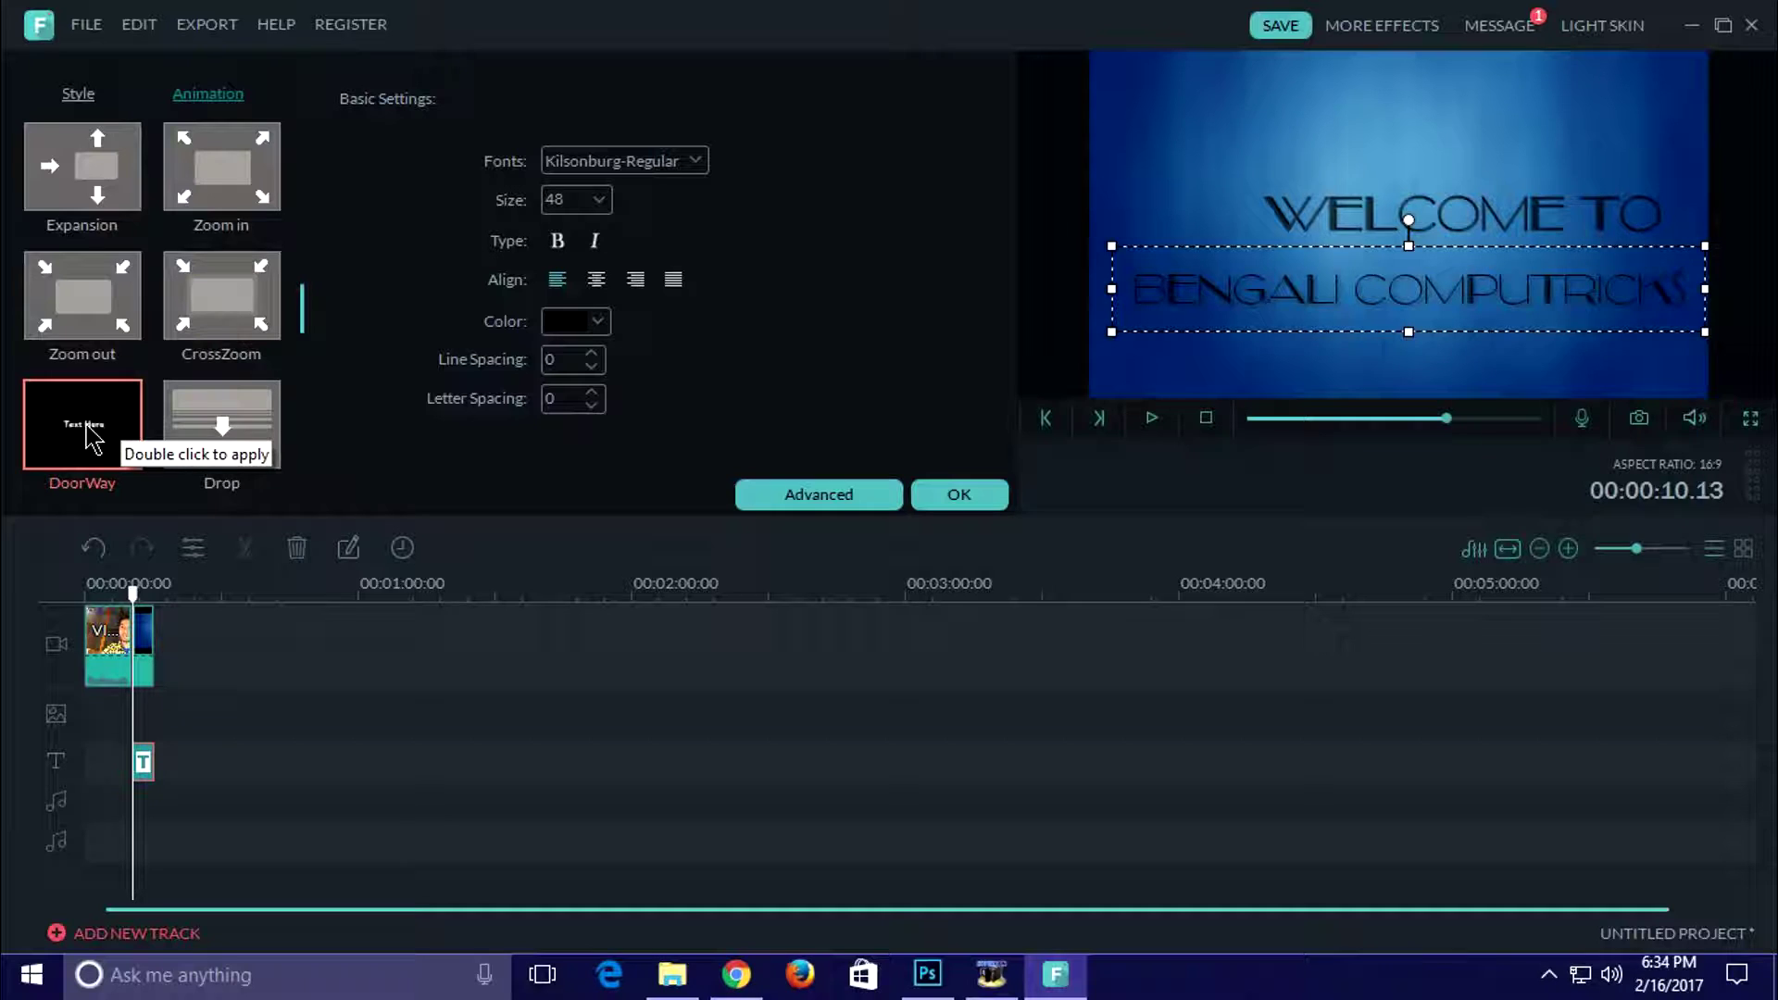
double_click(90, 435)
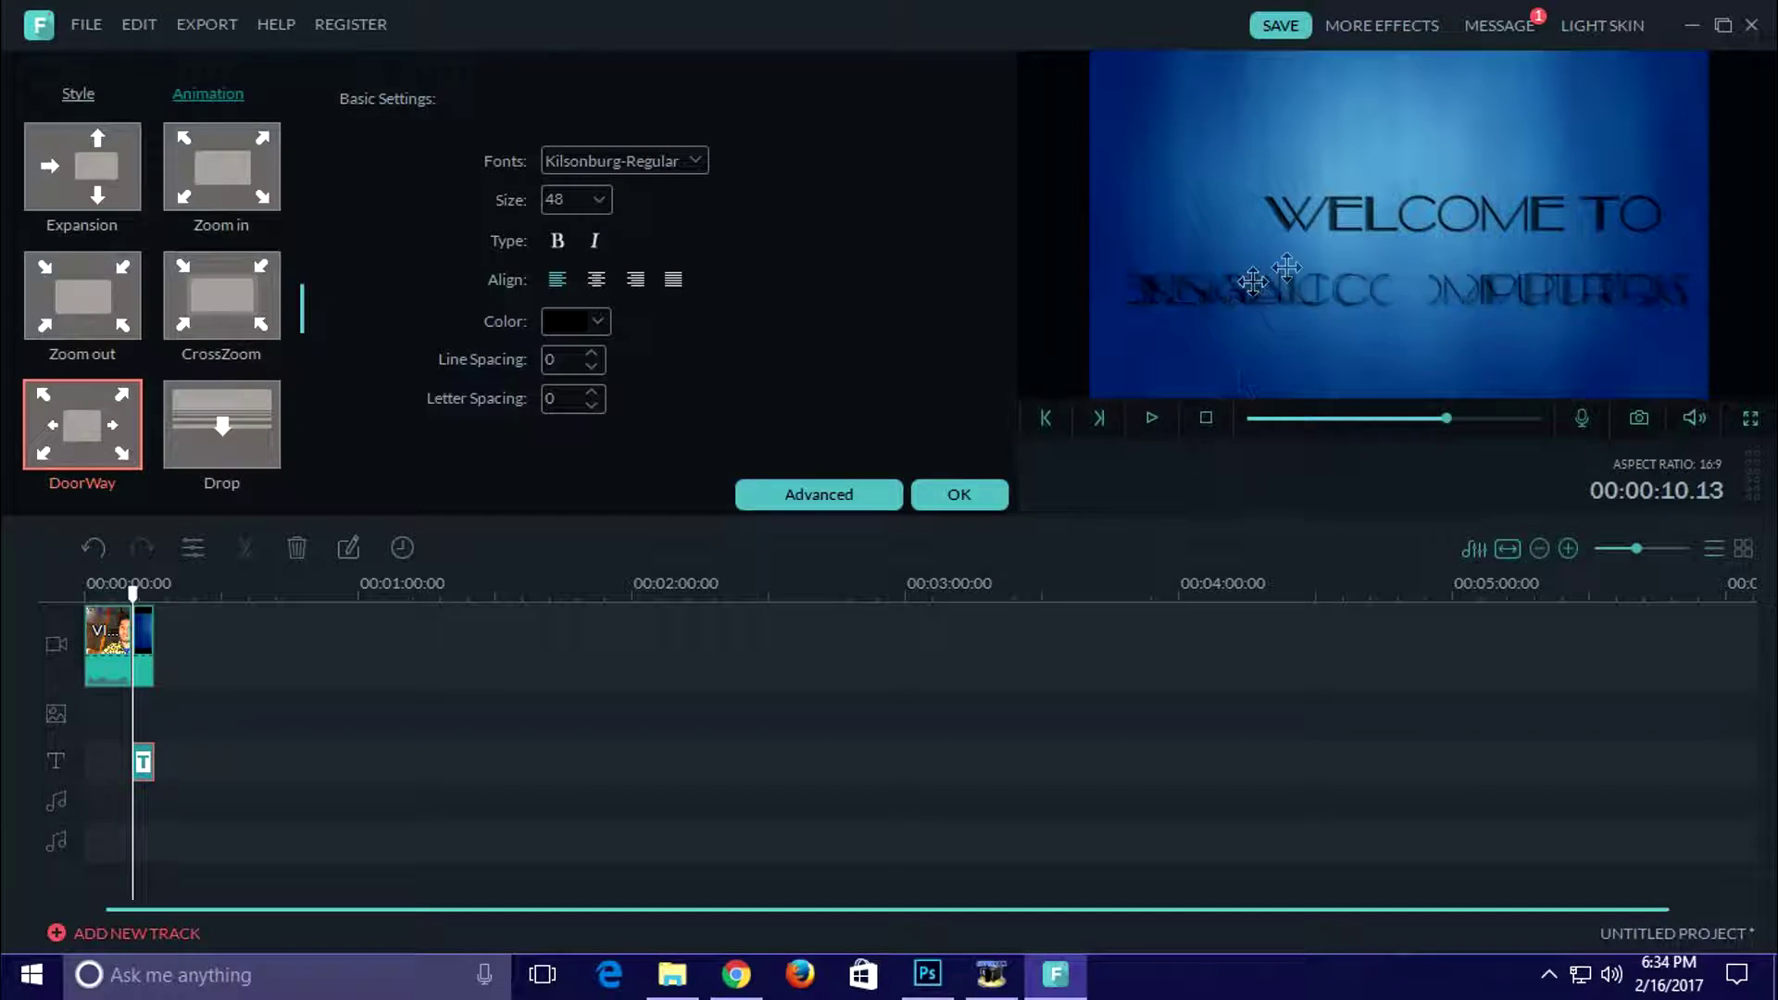
Apply the Zoom out animation to the WELCOME TO heading and accept the title edits
double_click(1397, 222)
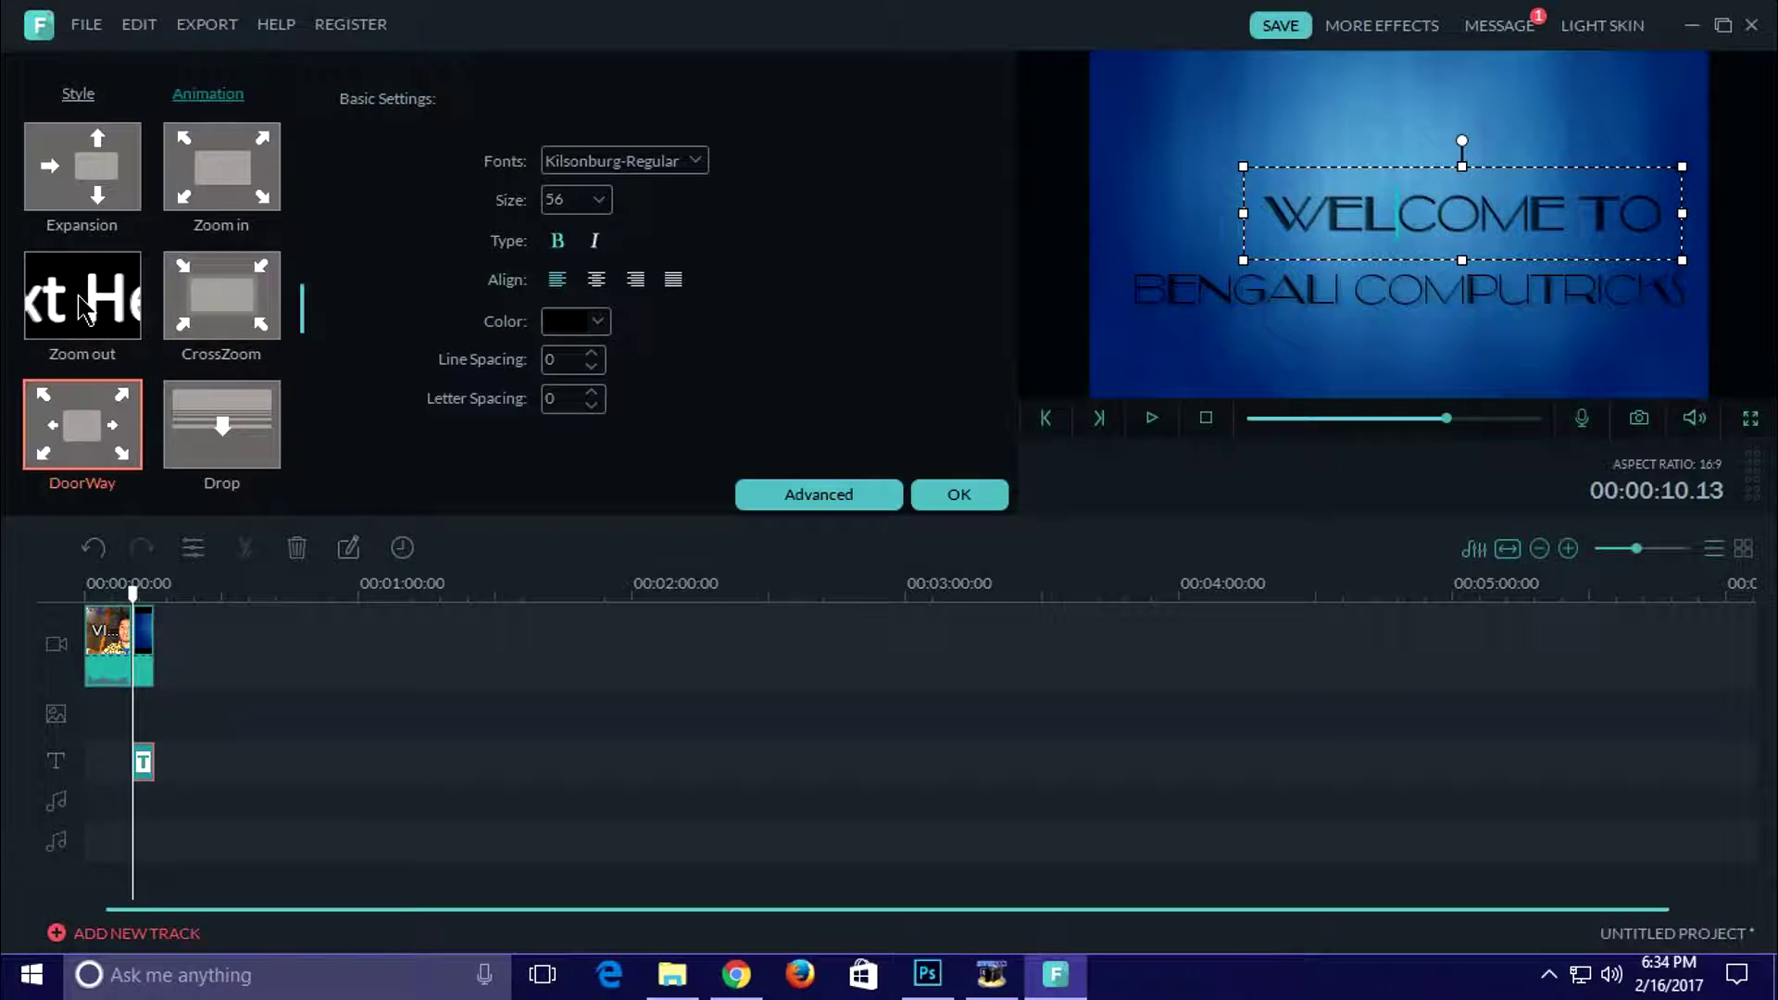
double_click(83, 308)
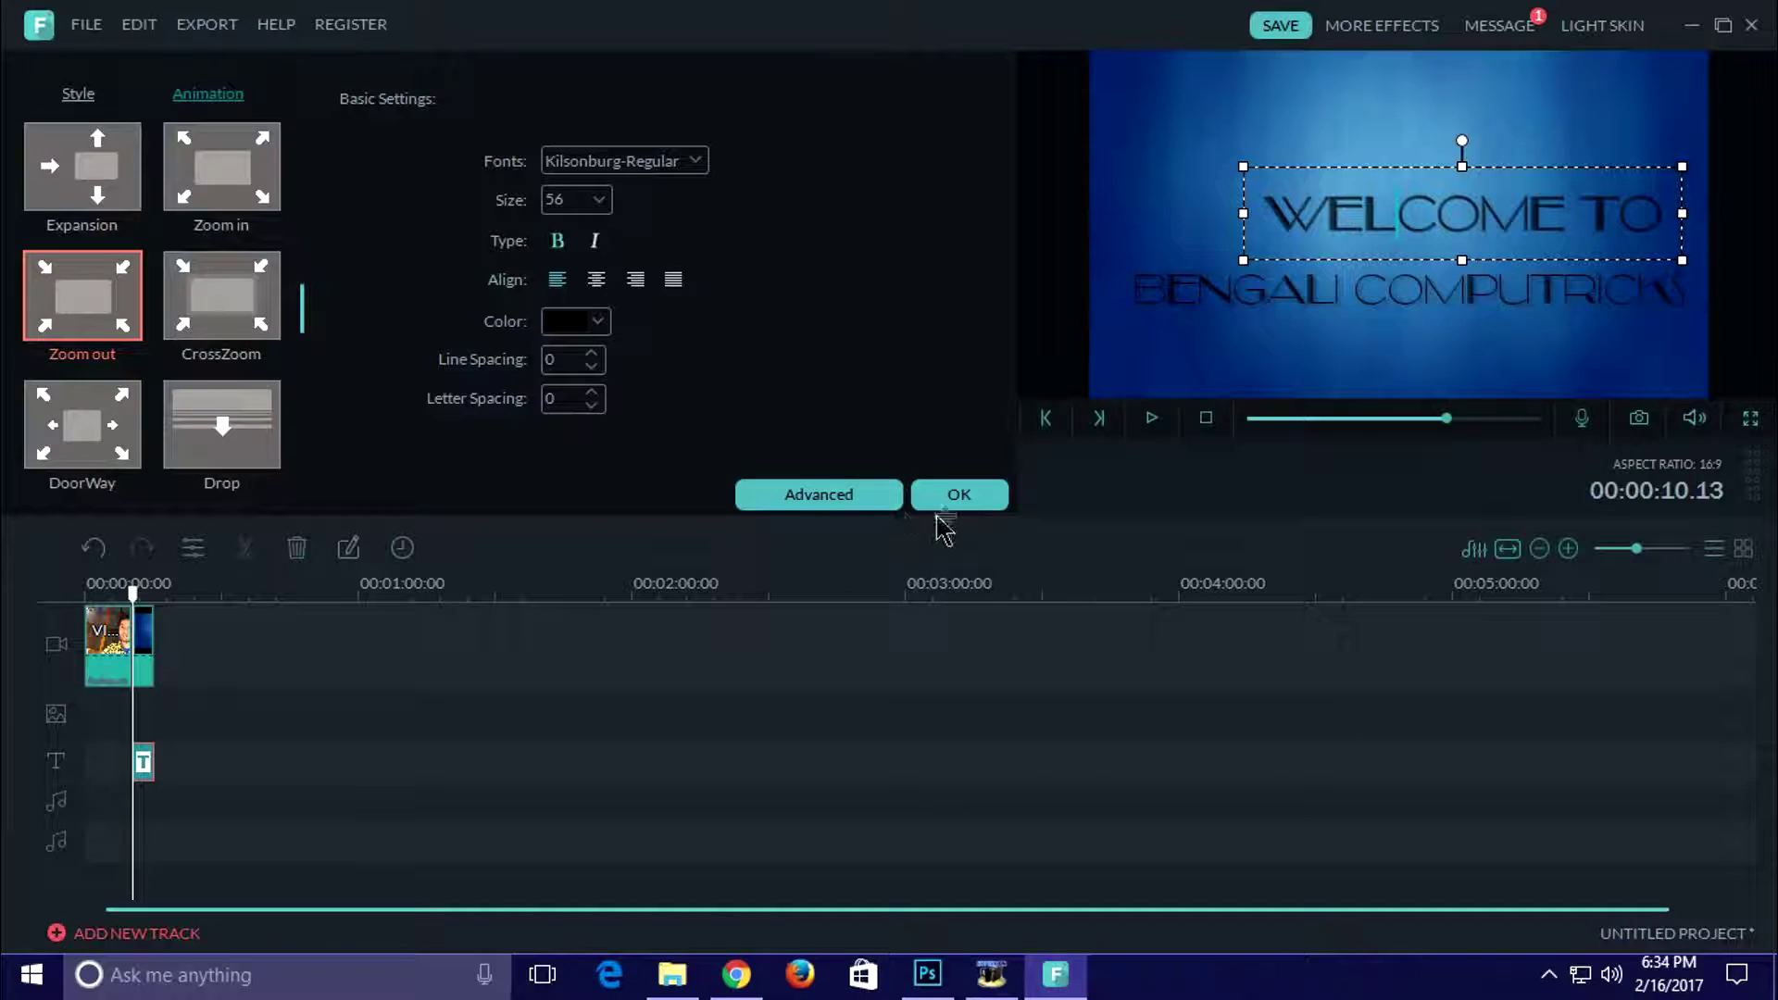
left_click(958, 494)
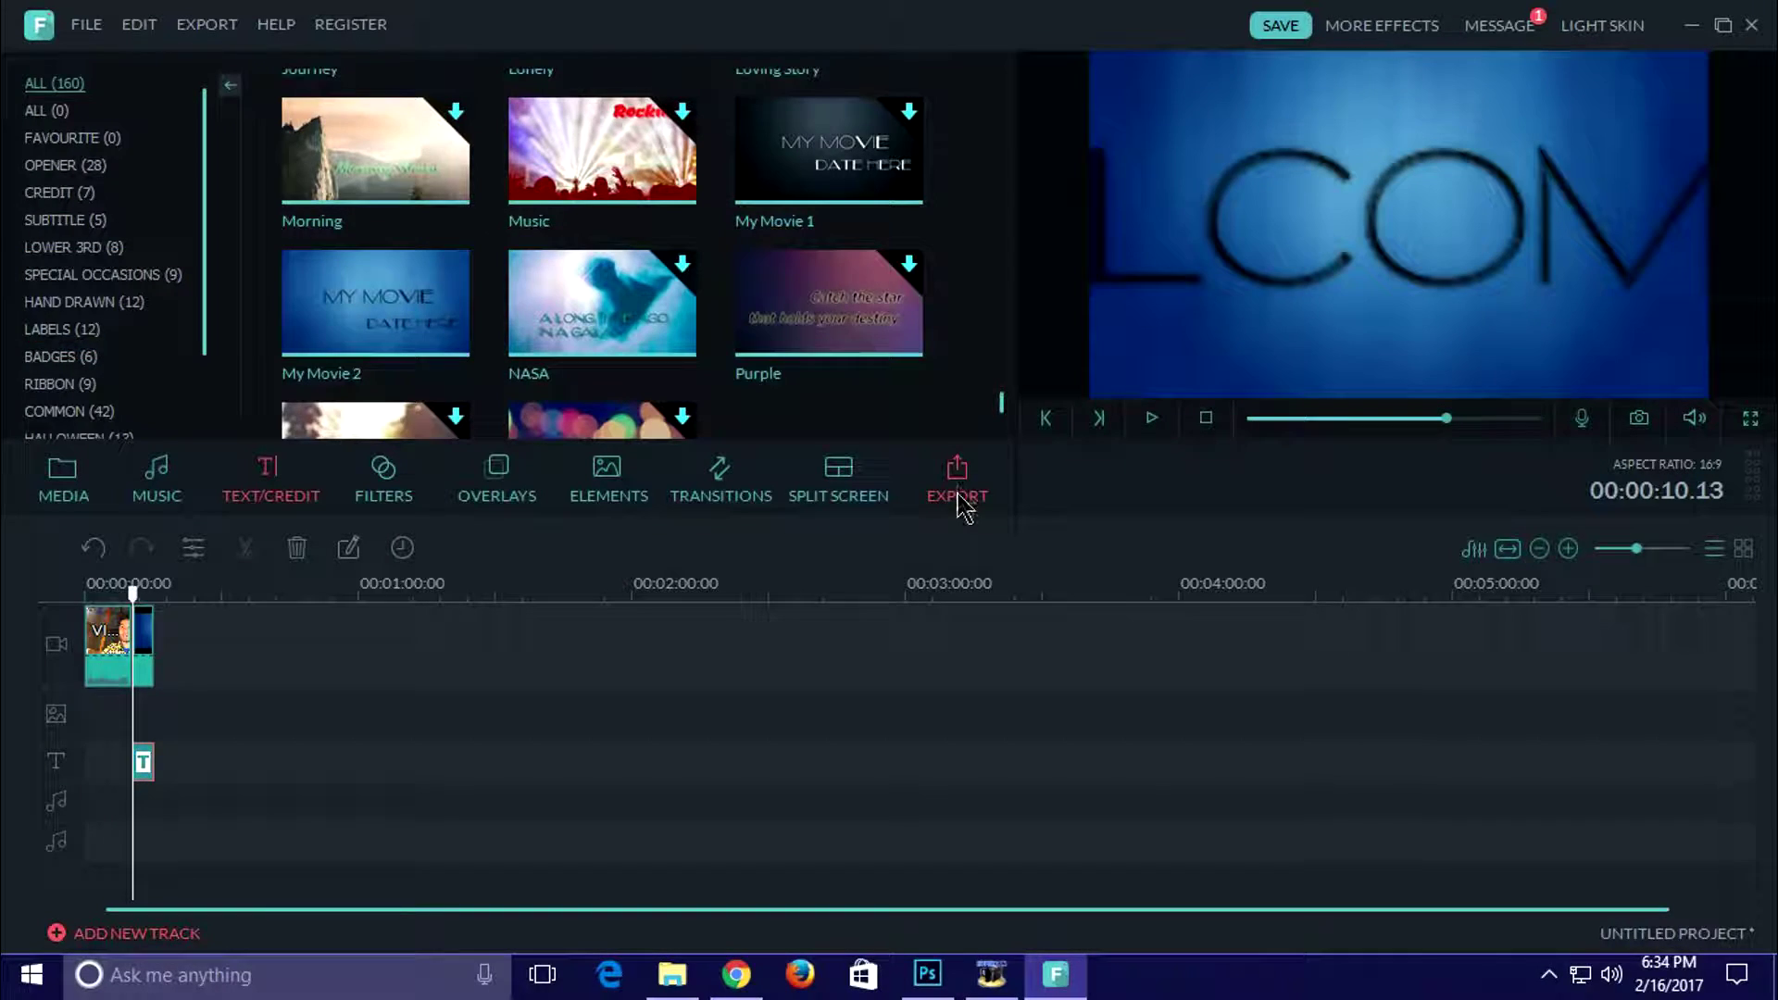
Return the playhead to the start of the timeline, preview the video with its title, and select the video clip
left_click_drag(132, 597, 85, 600)
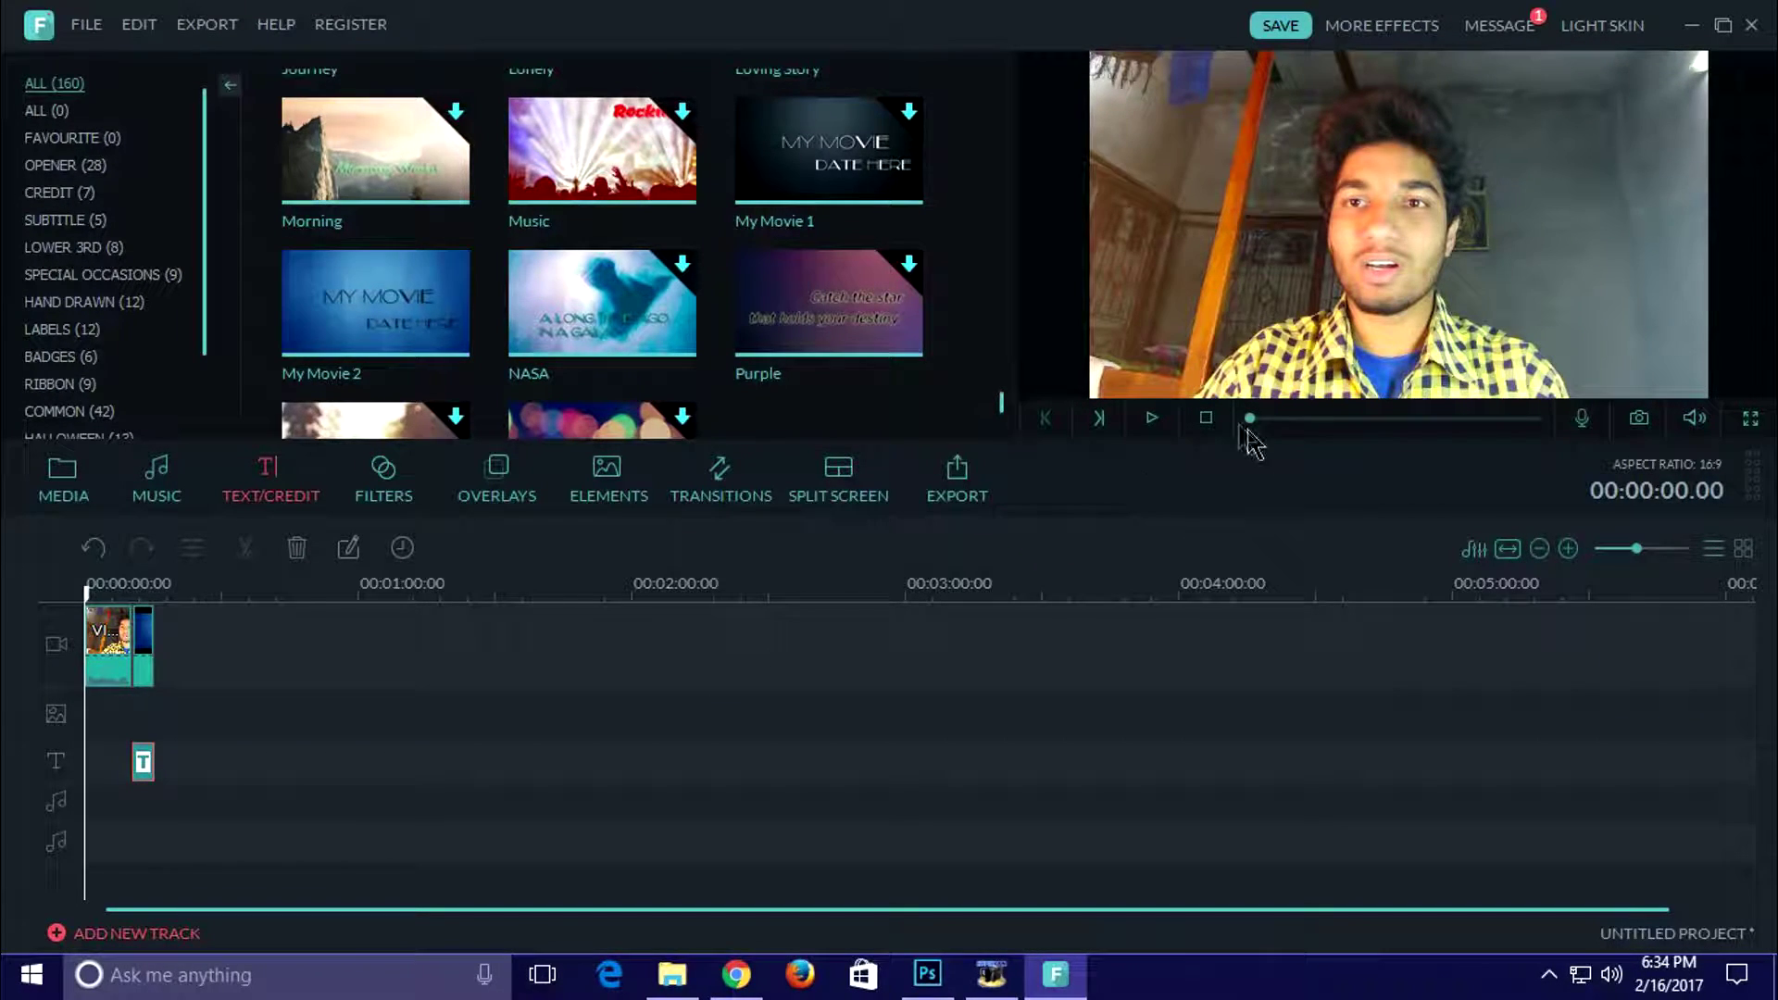
left_click(1152, 418)
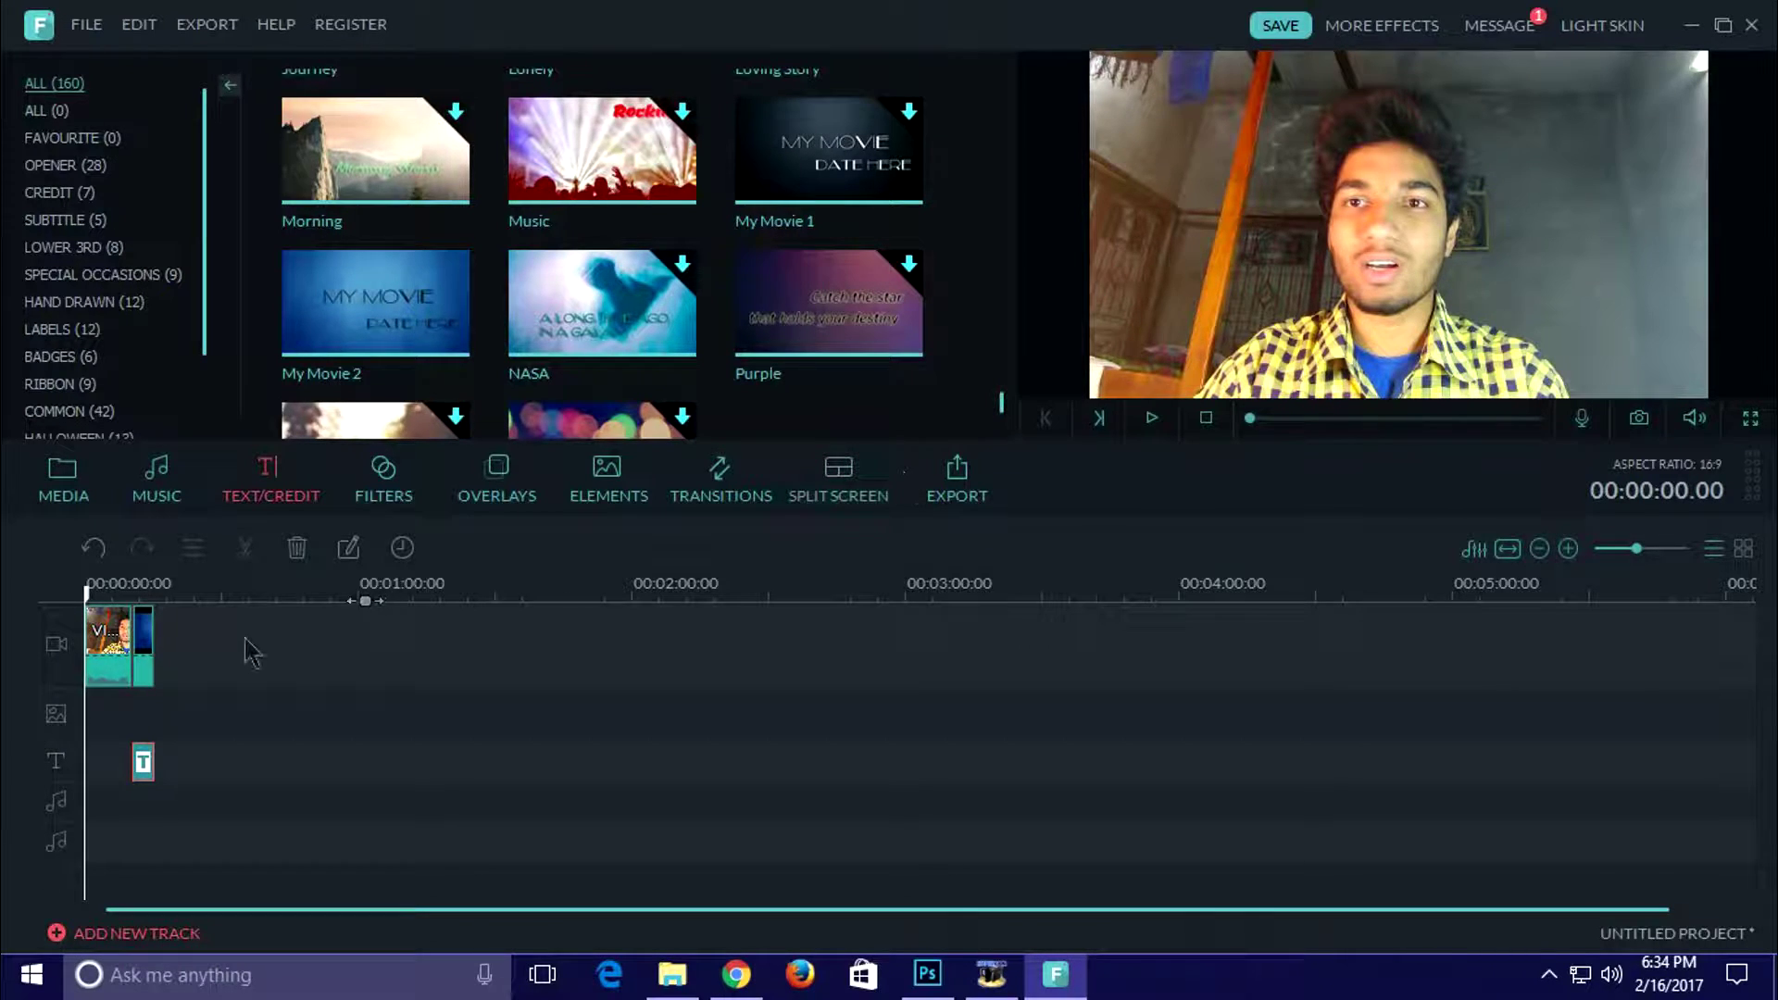
left_click(131, 634)
left_click(1151, 418)
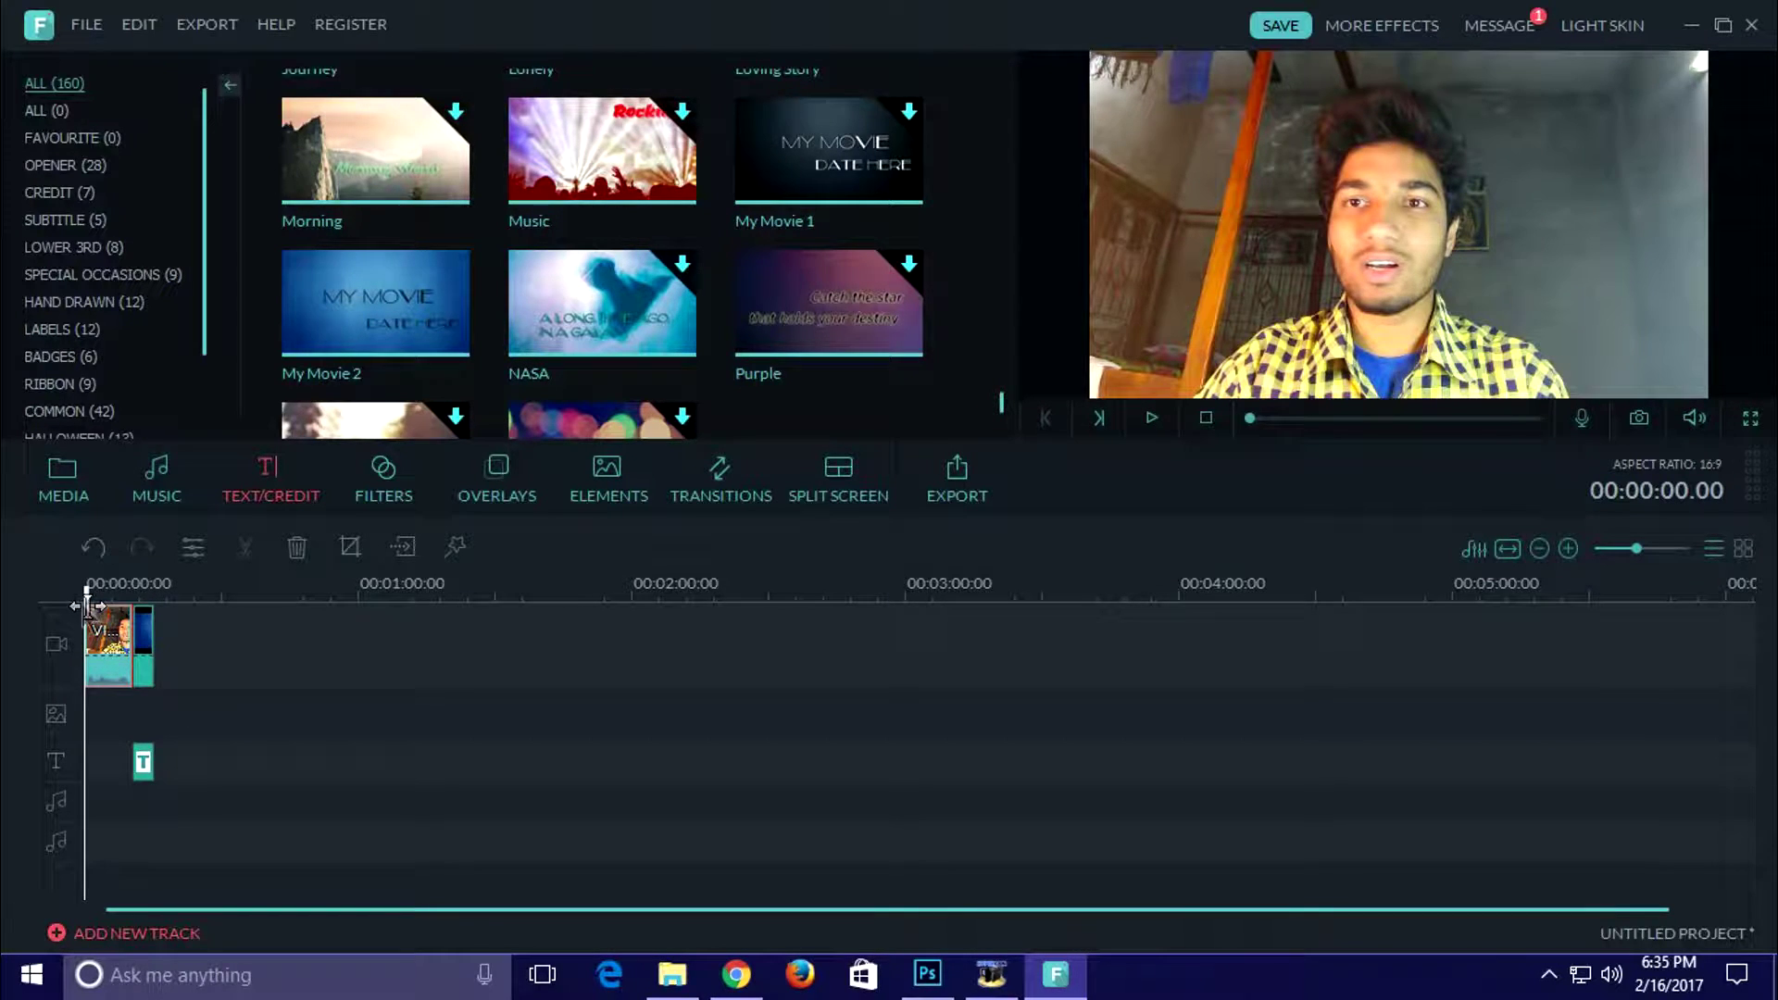
Move the title block so it overlays the end of the video clip, and preview the result from the timeline's start
left_click_drag(92, 611, 106, 597)
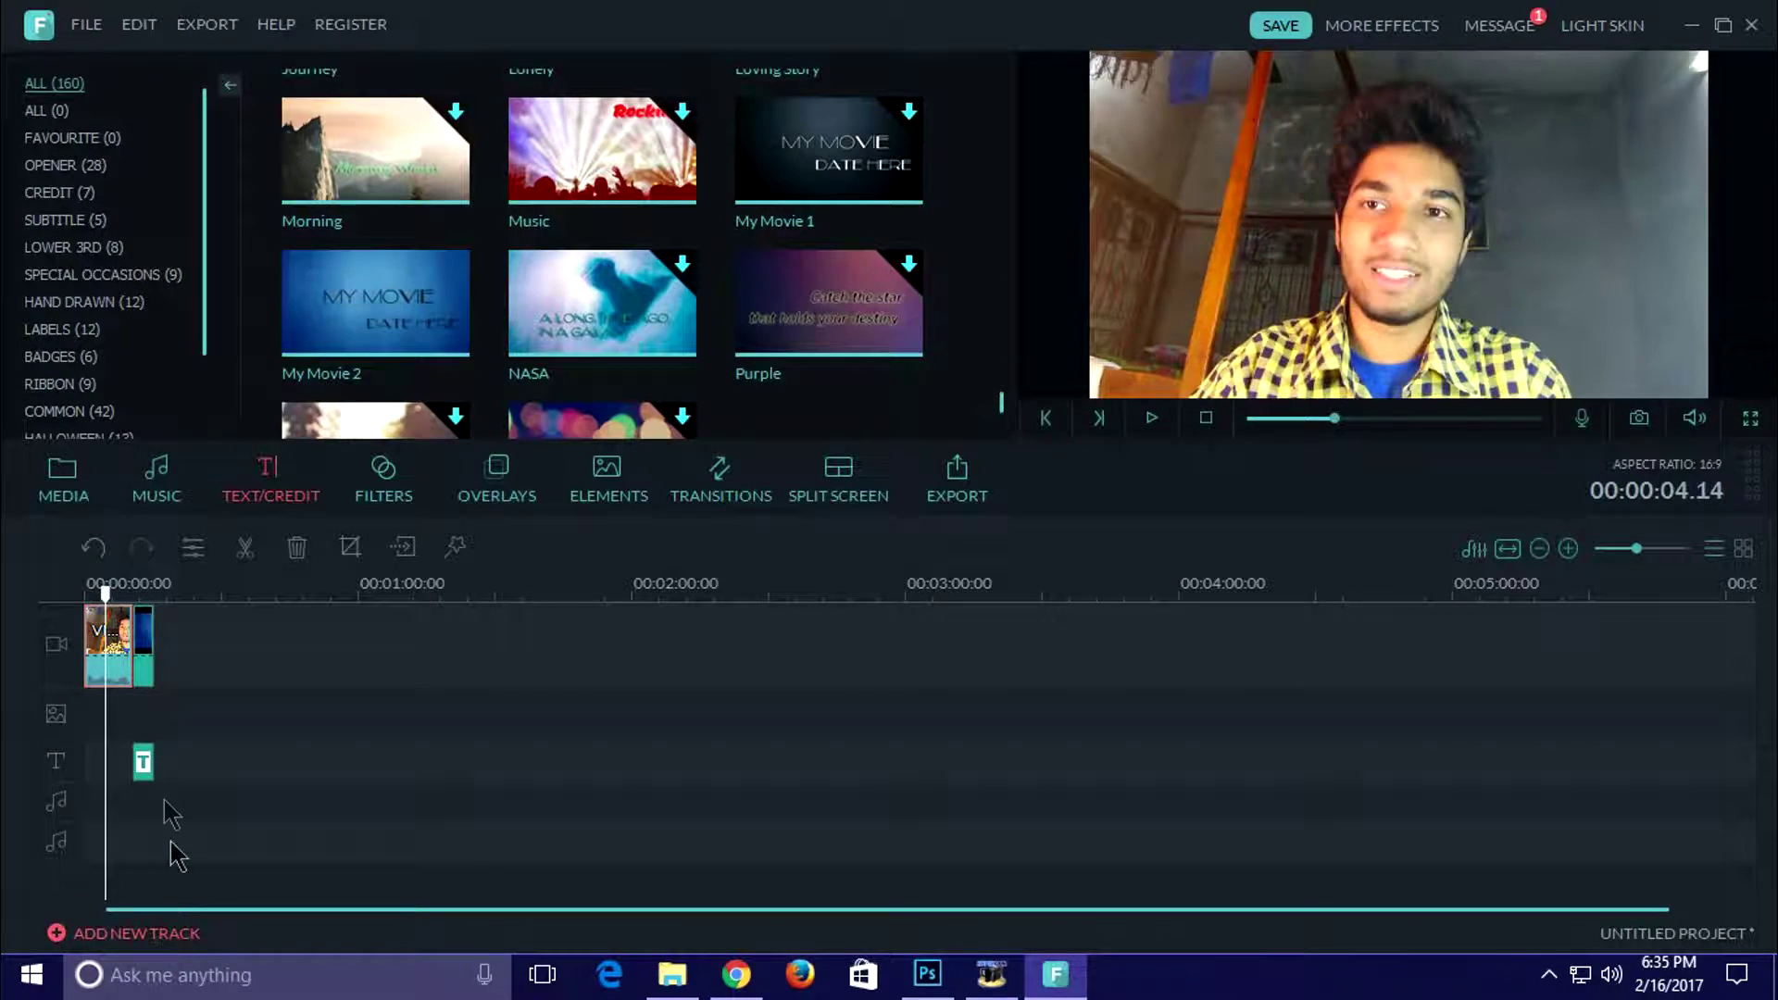
left_click_drag(153, 773, 121, 760)
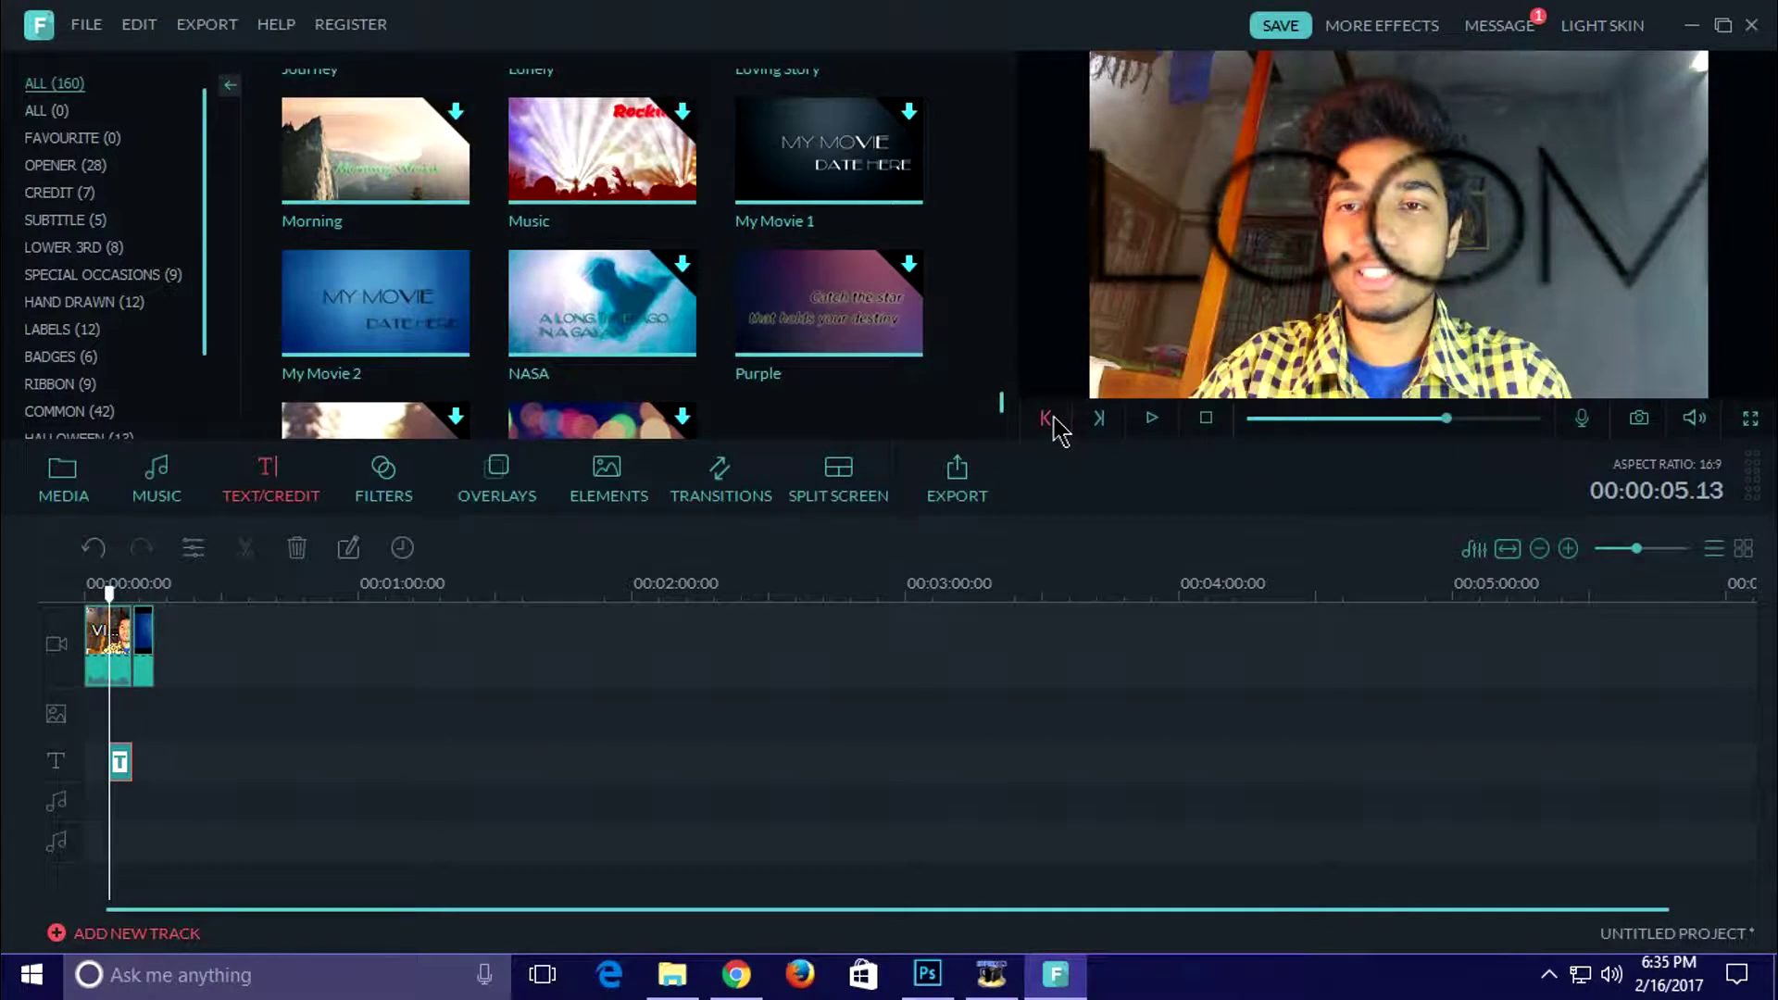
left_click_drag(109, 595, 66, 604)
key("space")
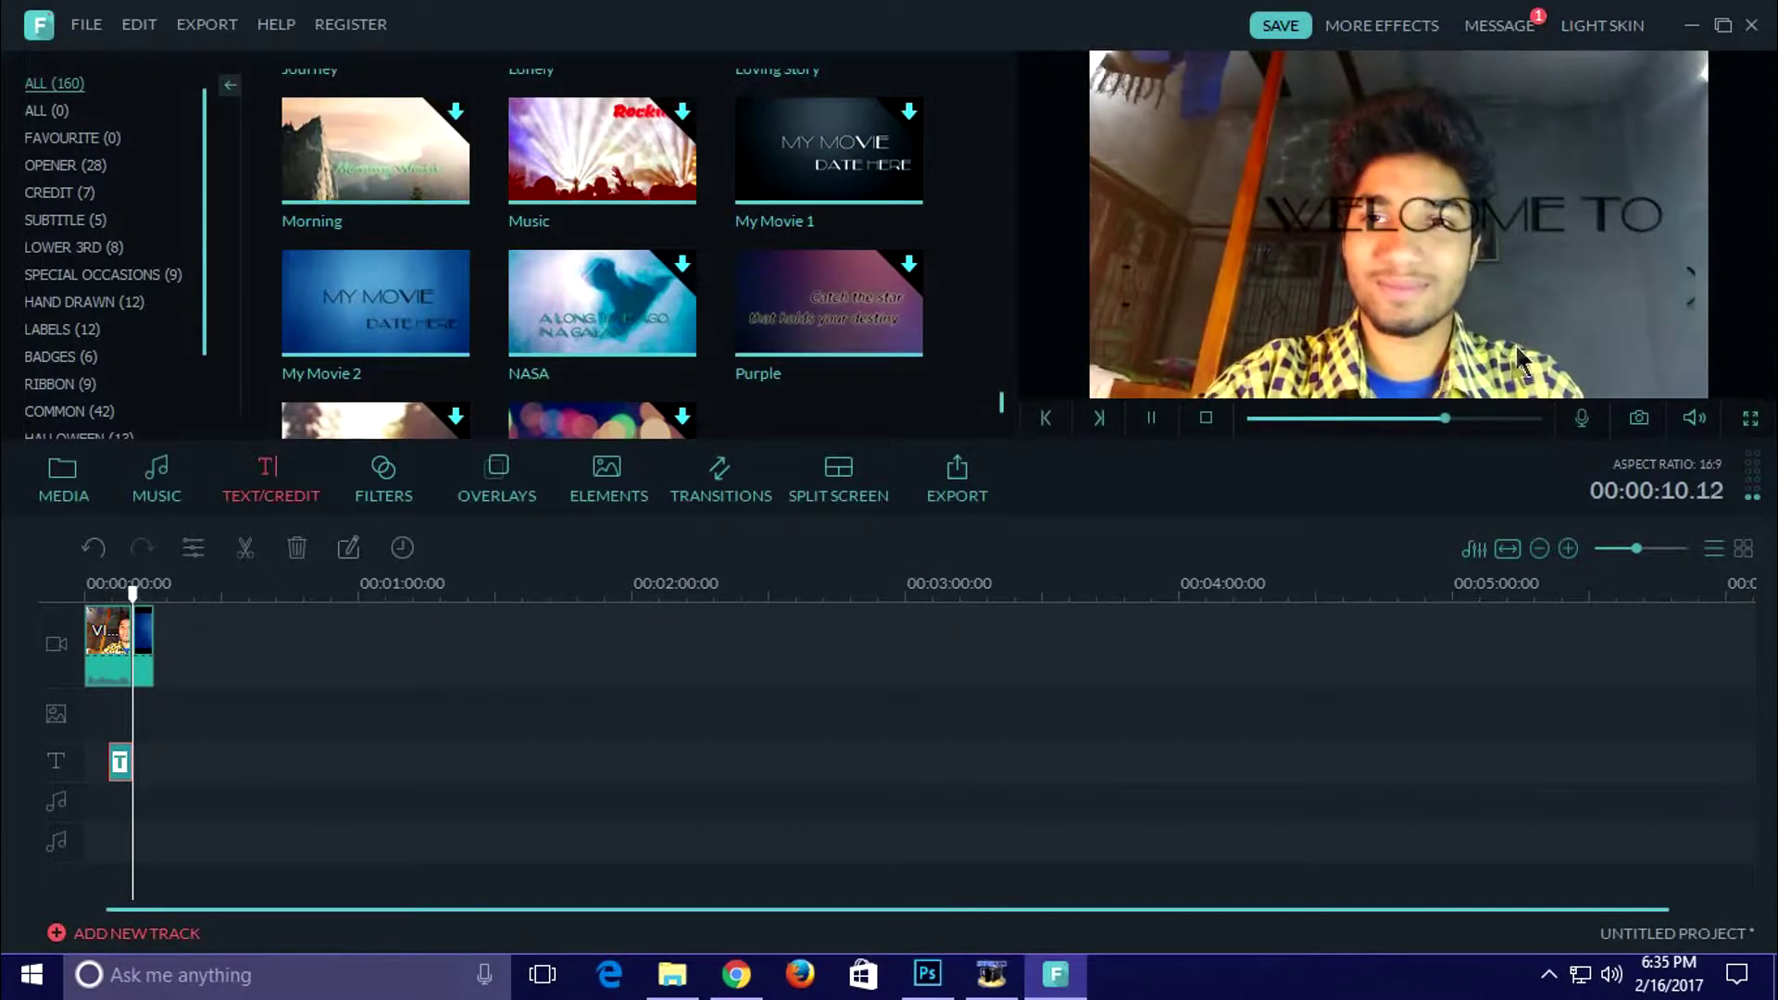
Select the blue background clip and browse the title templates, returning to the beginning of the full collection
left_click(148, 639)
left_click(133, 645)
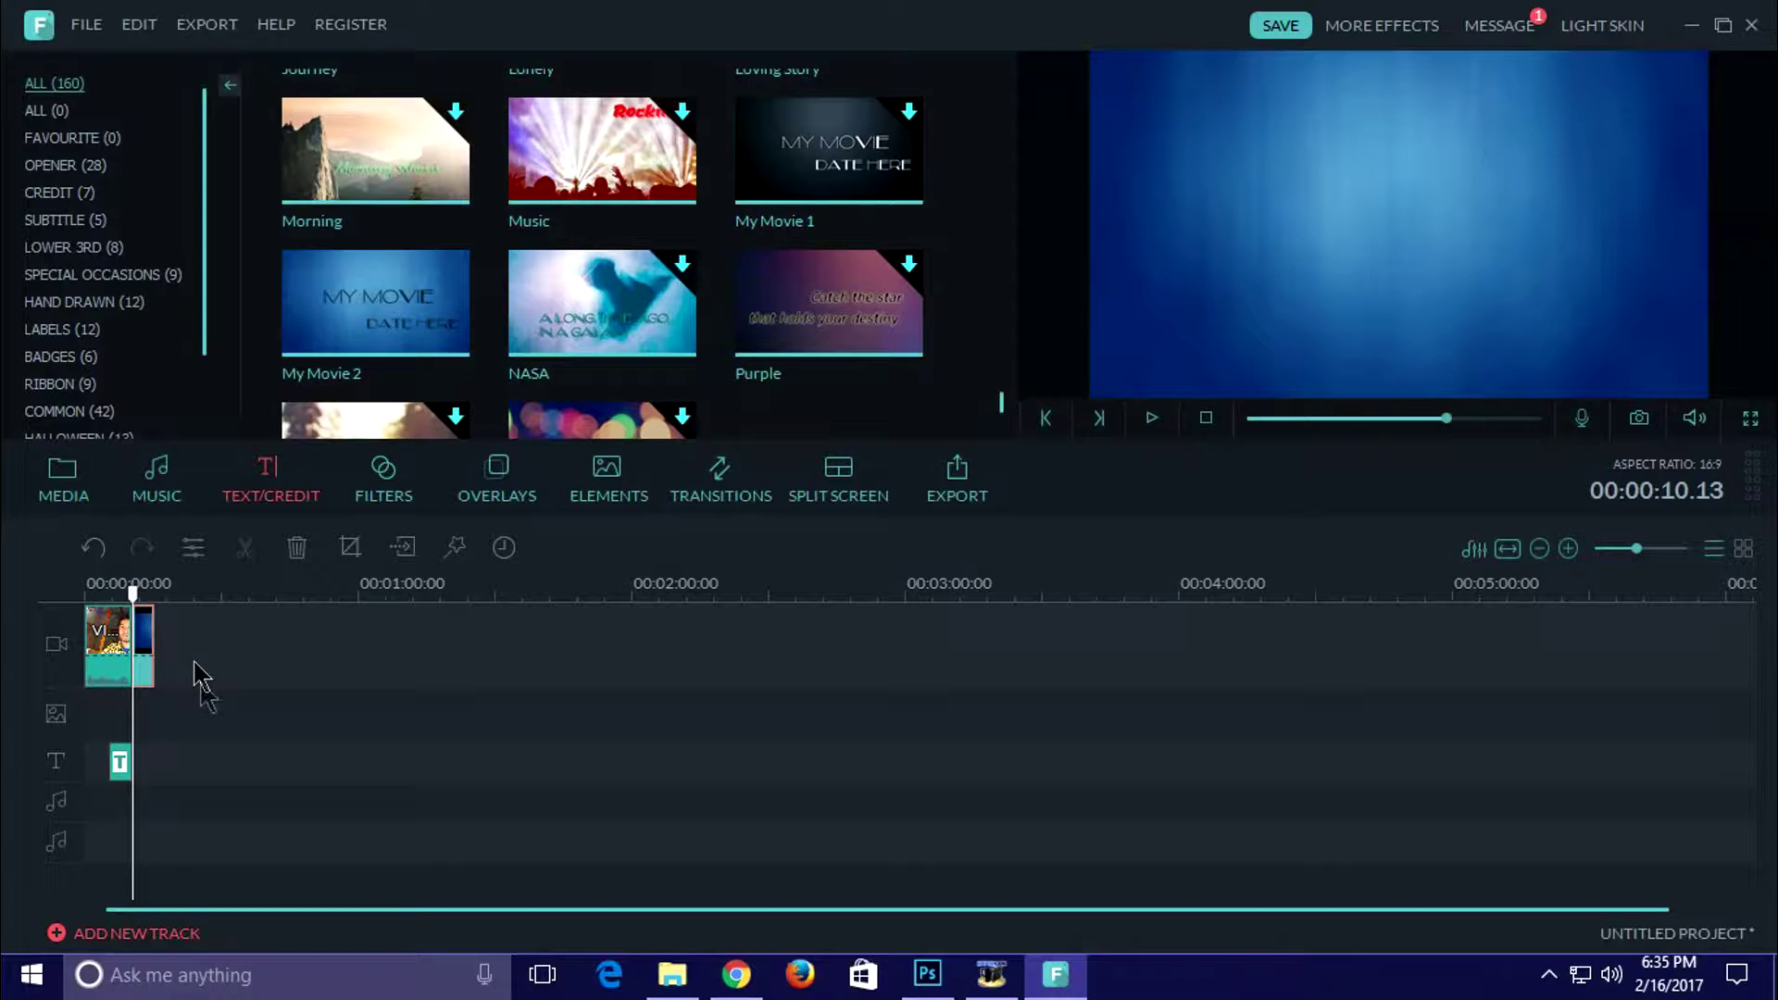
left_click(826, 305)
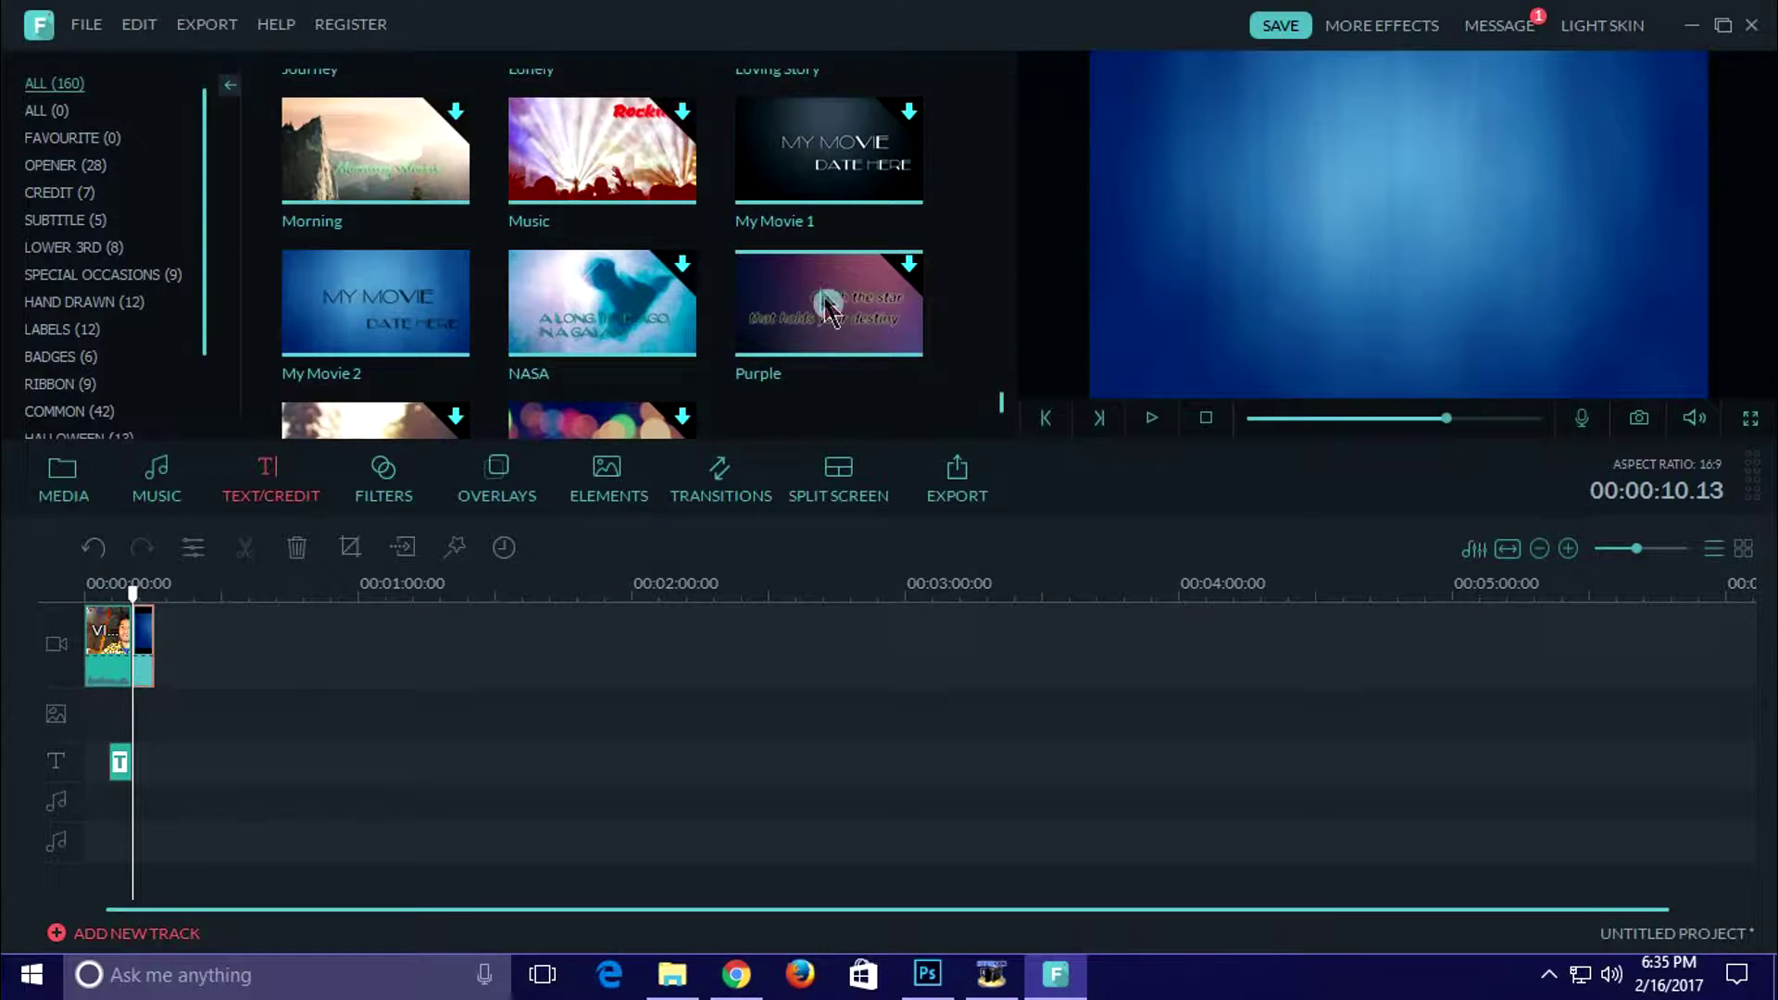
scroll(1022, 287, "down", 10)
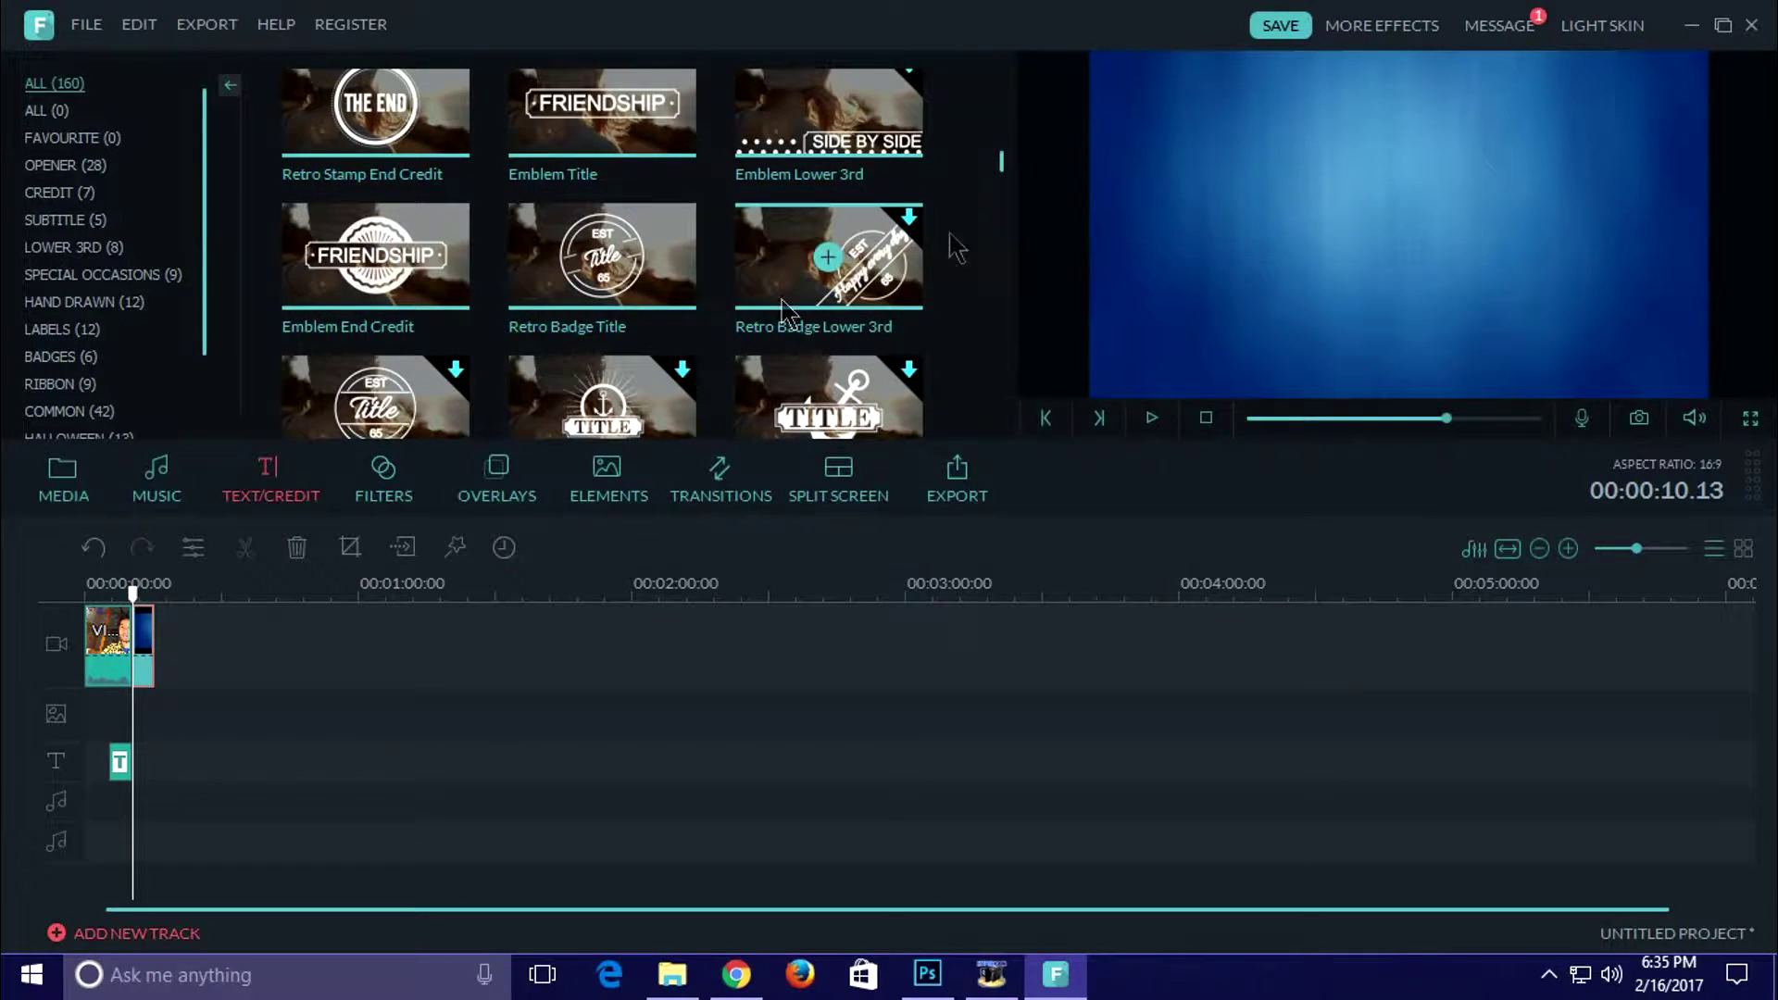
left_click_drag(1000, 171, 998, 93)
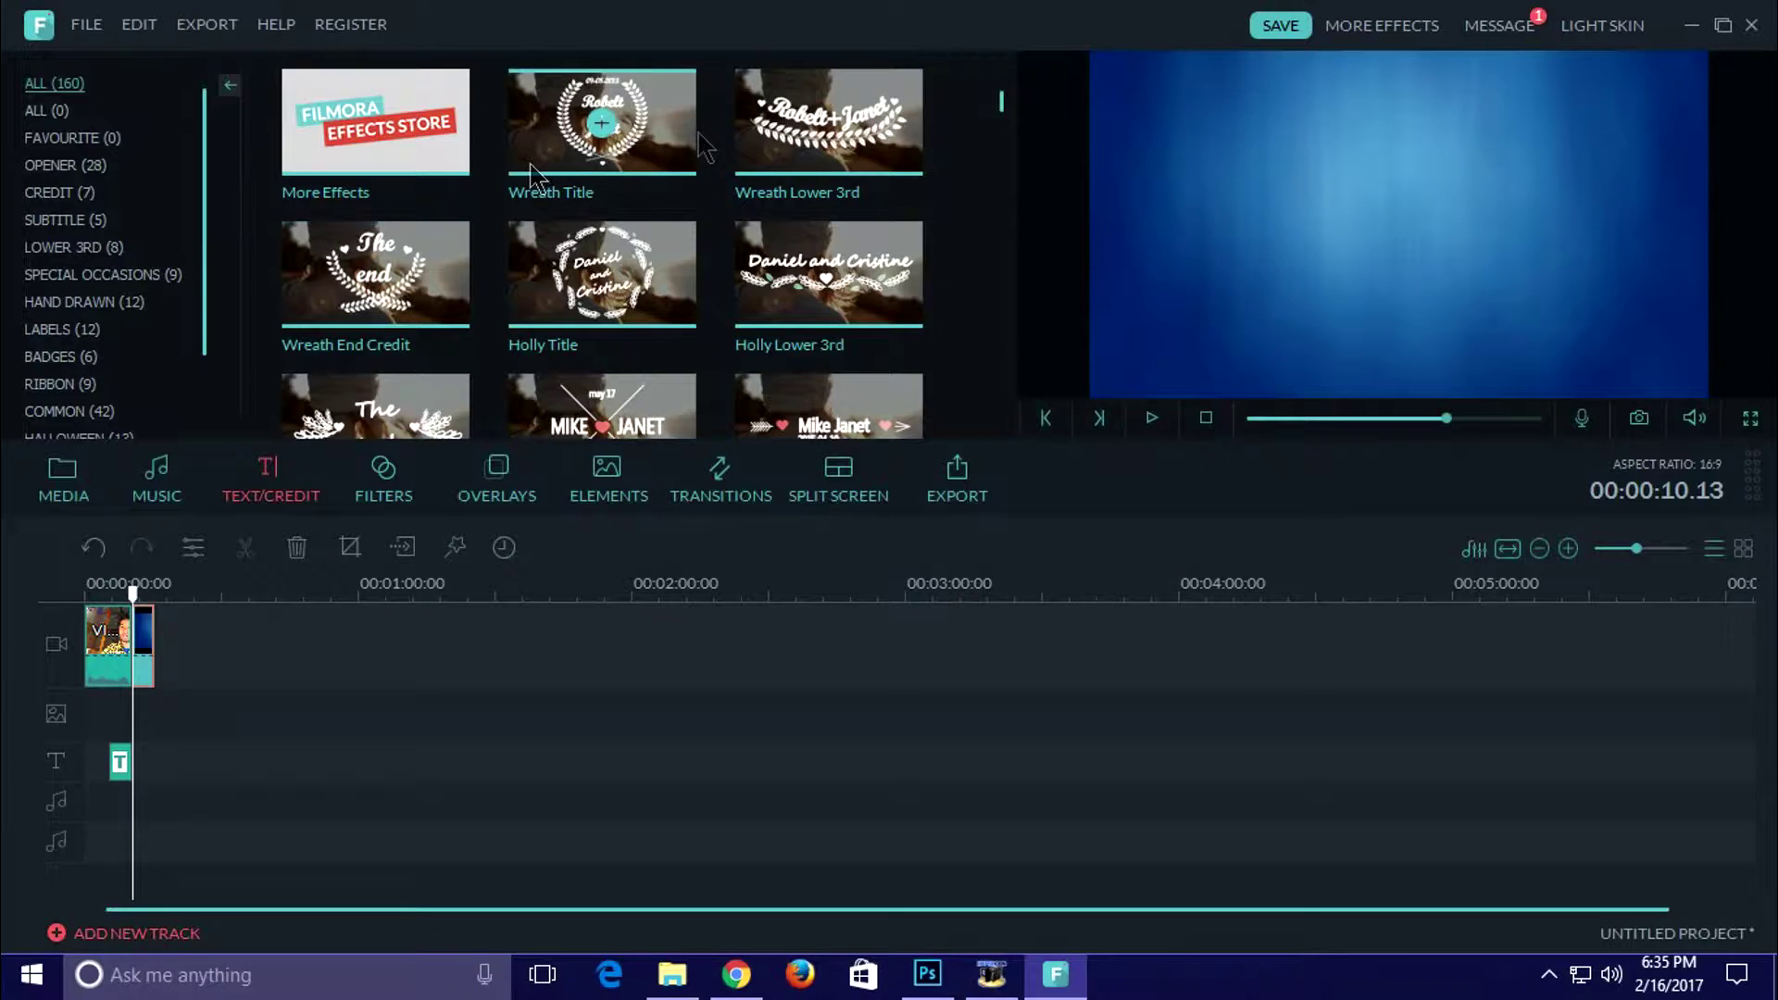